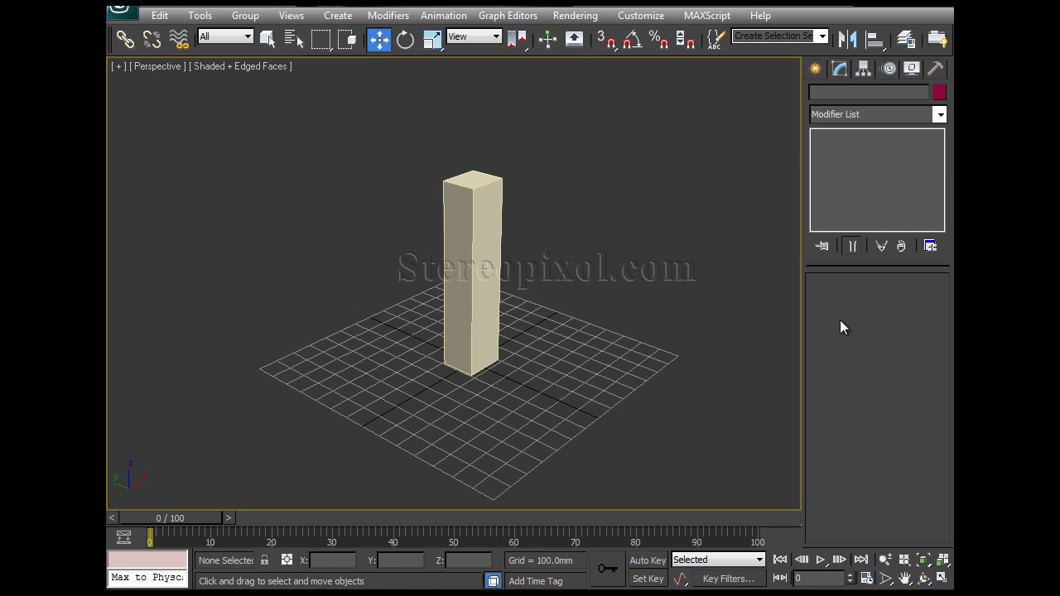
- Select the tall box Box001 in the Perspective viewport with a selection rectangle
drag(417, 143, 544, 266)
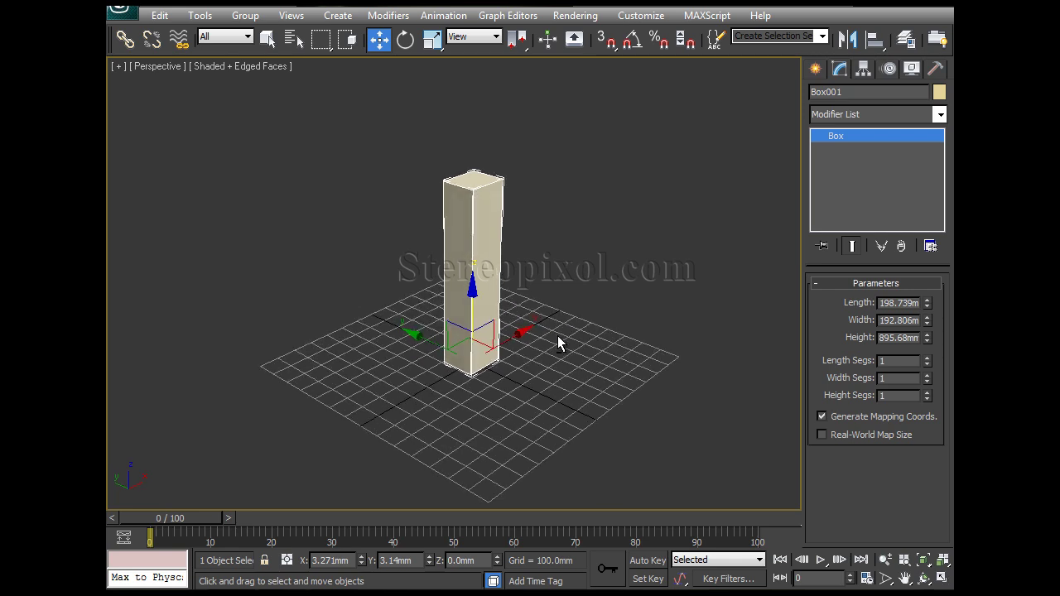
mouse_move(560, 336)
alt+middle_down()
mouse_move(585, 358)
mouse_move(568, 347)
alt+middle_up()
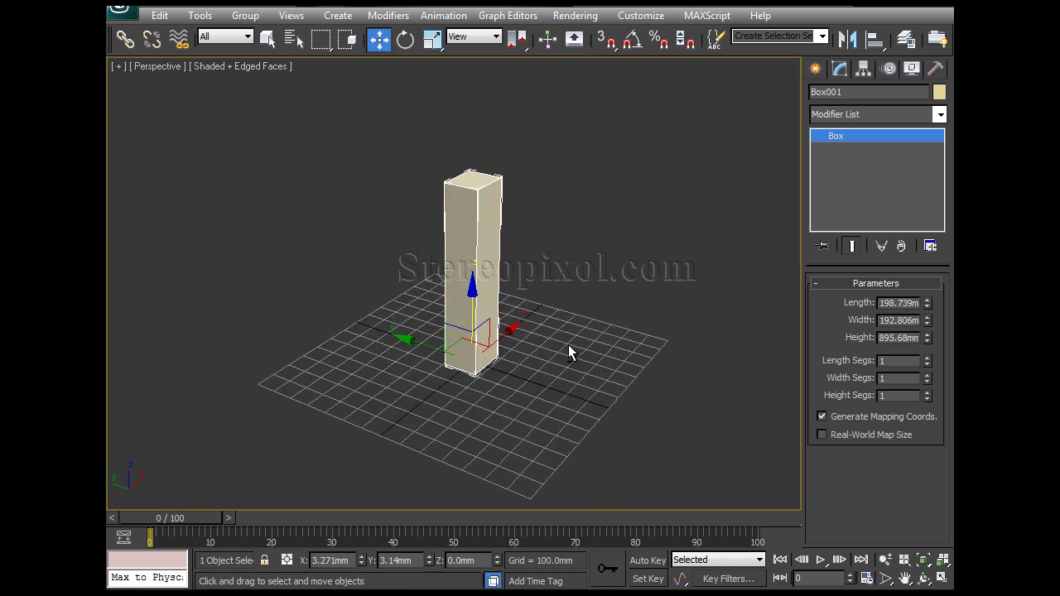
- Add a Bend modifier to Box001 and bend it to a 76° angle
click(864, 114)
key(b)
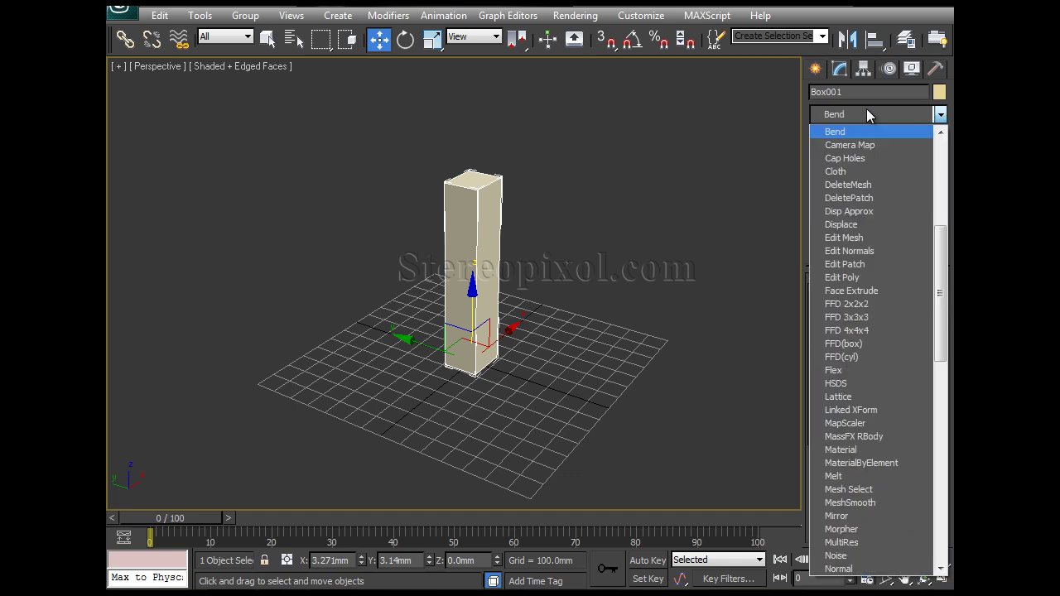
key(Return)
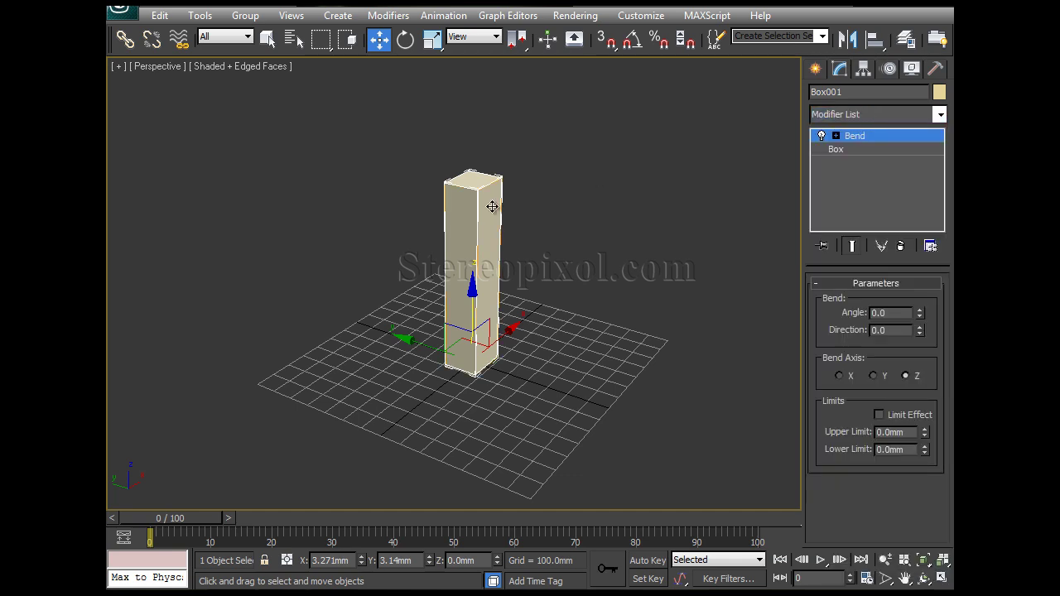
drag(919, 312, 921, 294)
alt+middle_drag(695, 277, 472, 345)
click(608, 327)
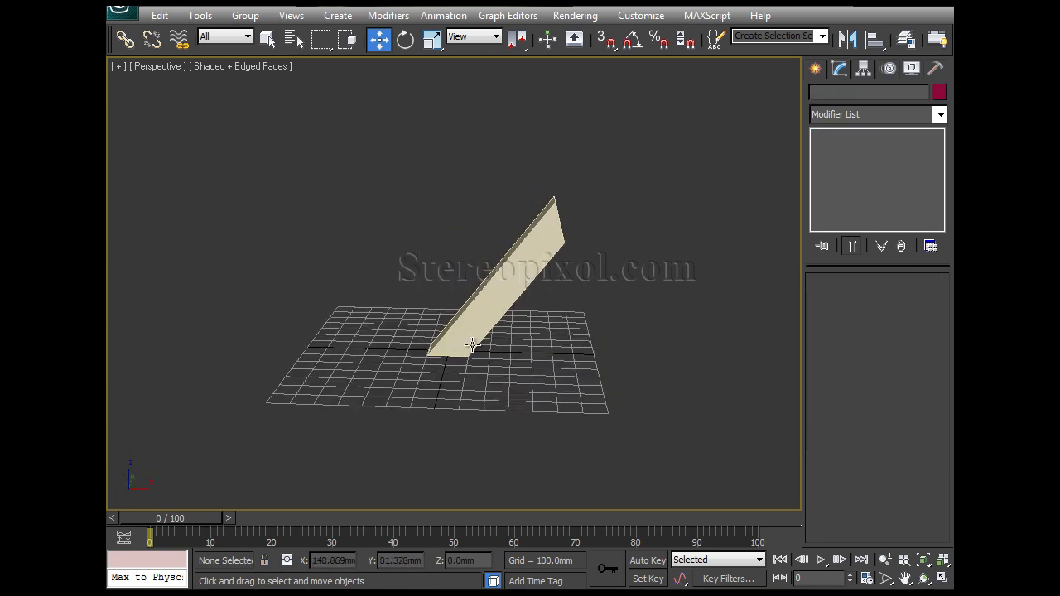
click(523, 282)
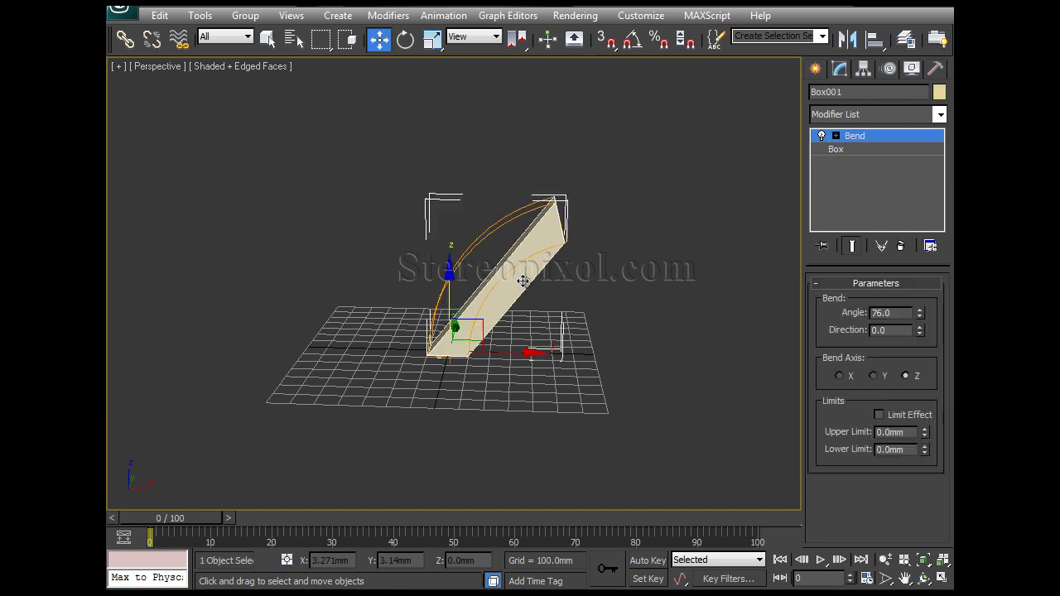
- Inspect the 76° bend from several angles, then reset the bend angle to 0
alt+middle_drag(506, 327, 556, 307)
scroll(559, 336, up, 5)
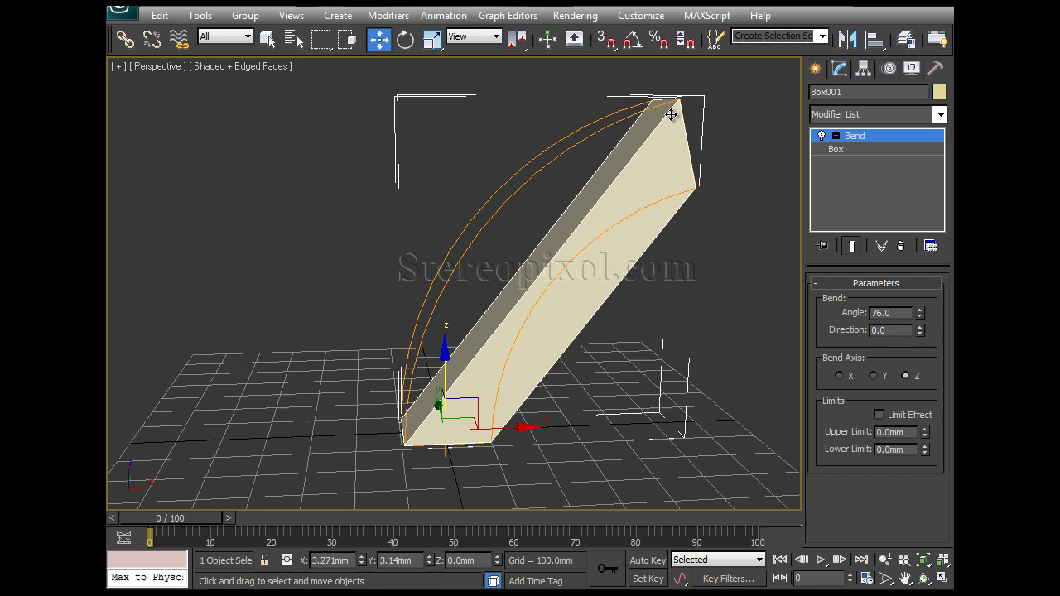
alt+middle_drag(671, 114, 629, 265)
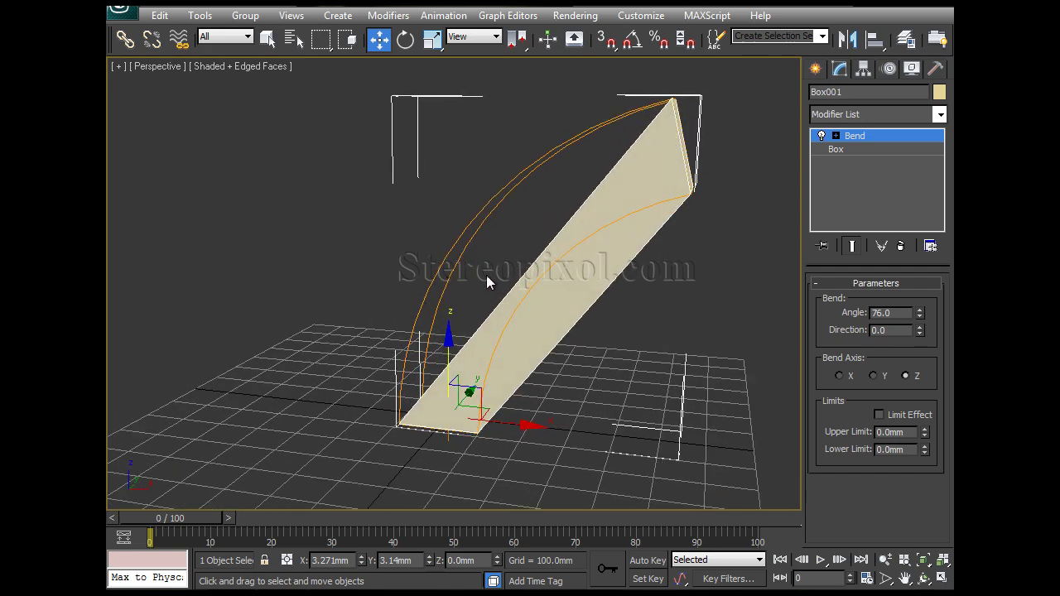
alt+middle_drag(487, 278, 490, 208)
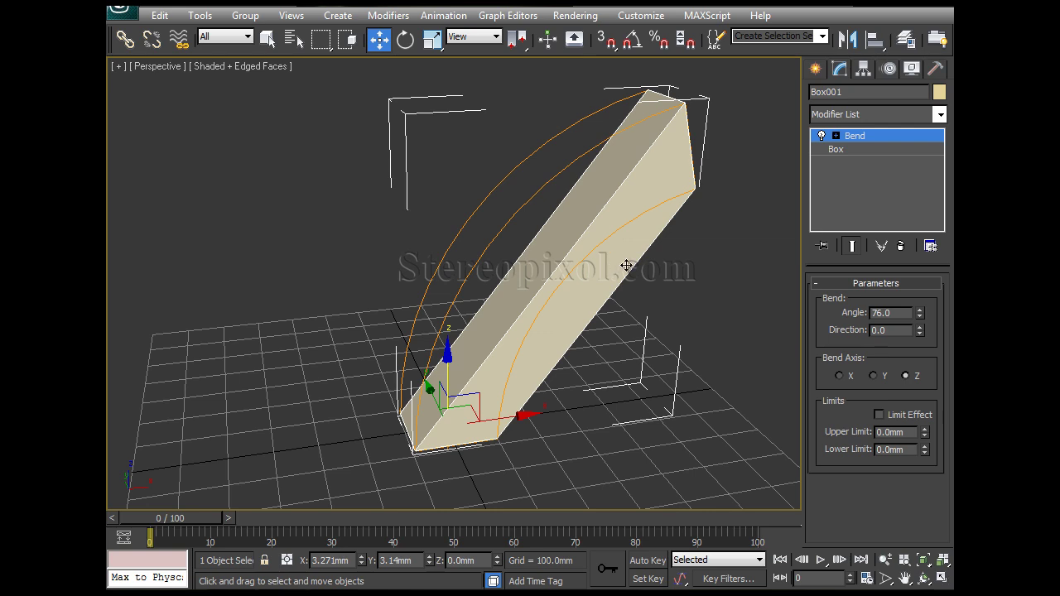
right_click(919, 315)
alt+middle_drag(712, 284, 588, 392)
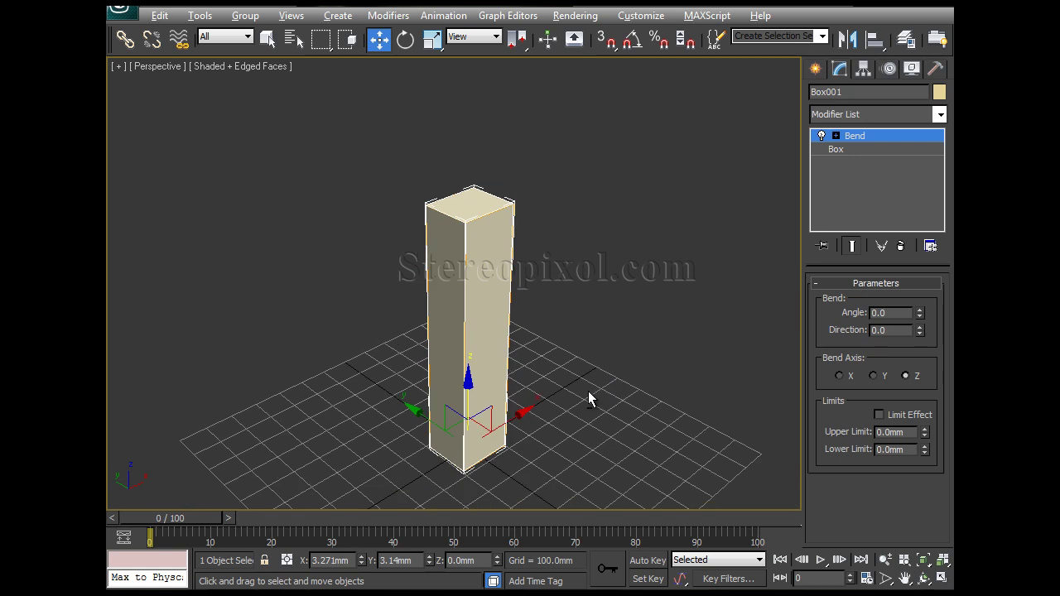
- Delete the Bend modifier and set Box001's length, width and height segments to 10
click(901, 245)
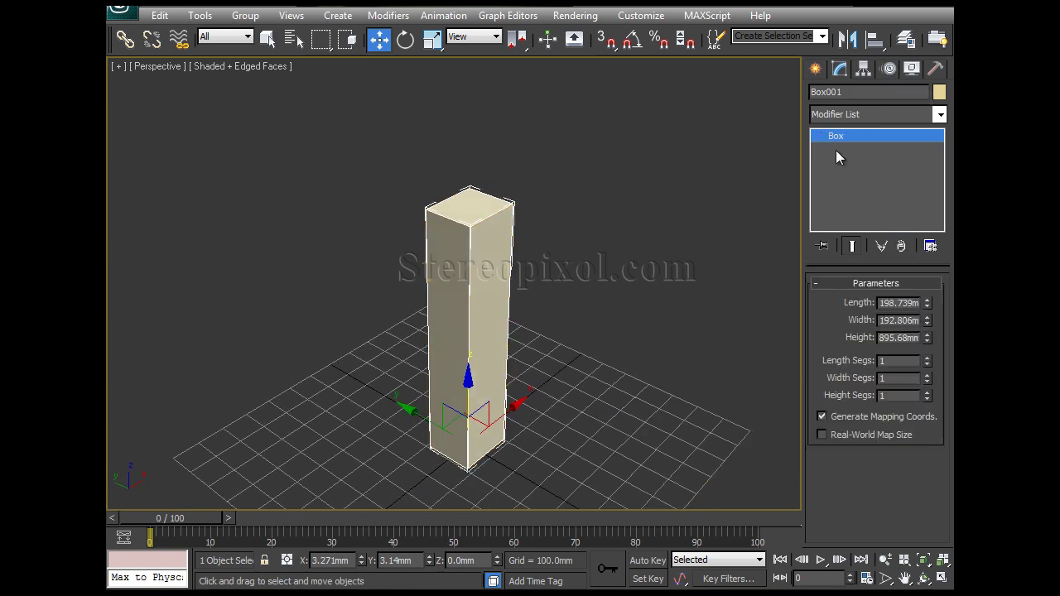
middle_drag(575, 328, 582, 289)
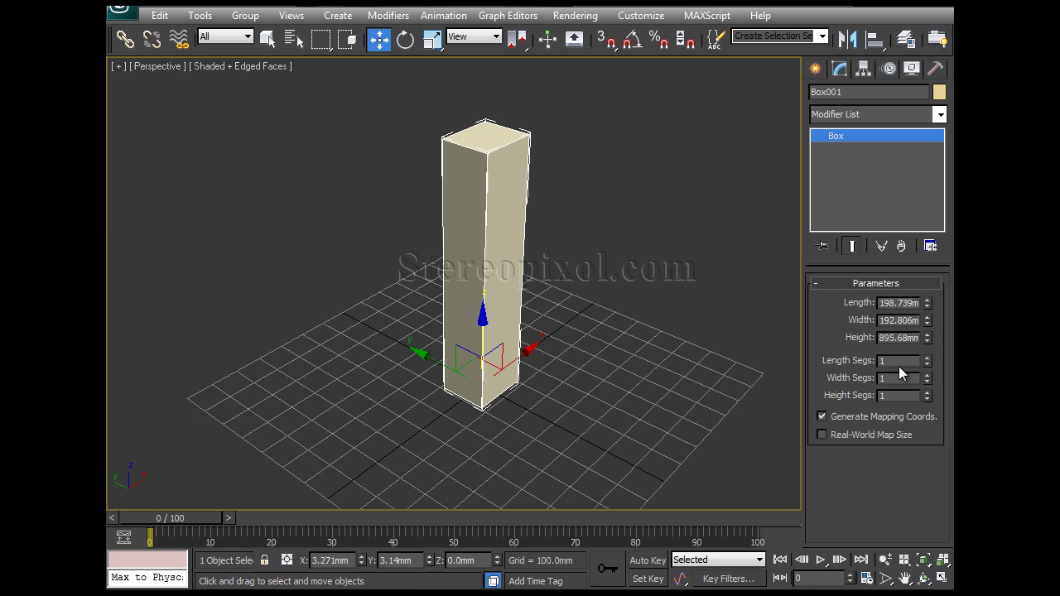
drag(899, 362, 821, 361)
text(10)
key(Return)
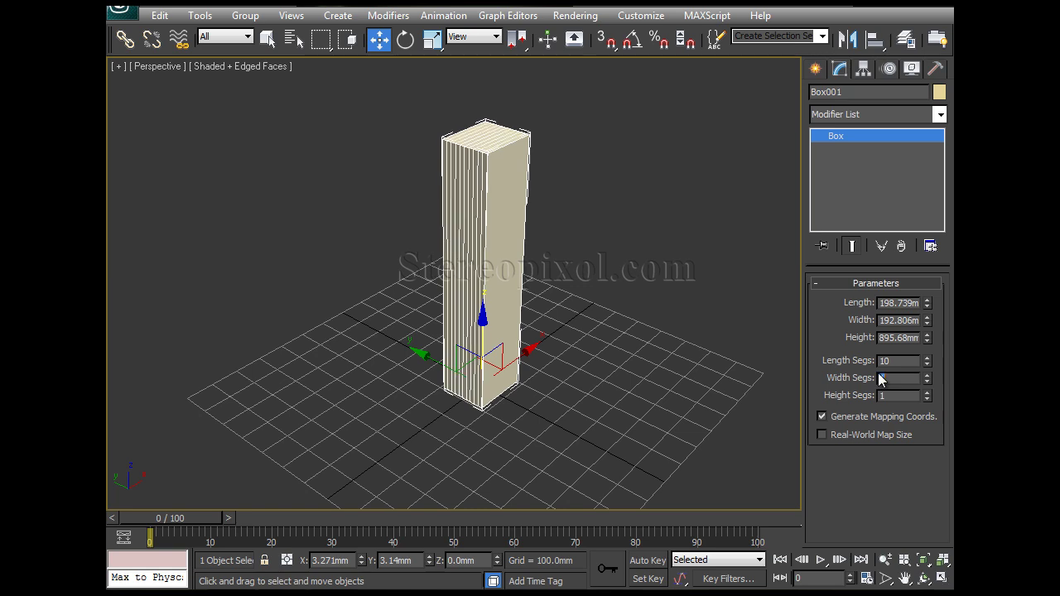
key(Tab)
text(10)
key(Return)
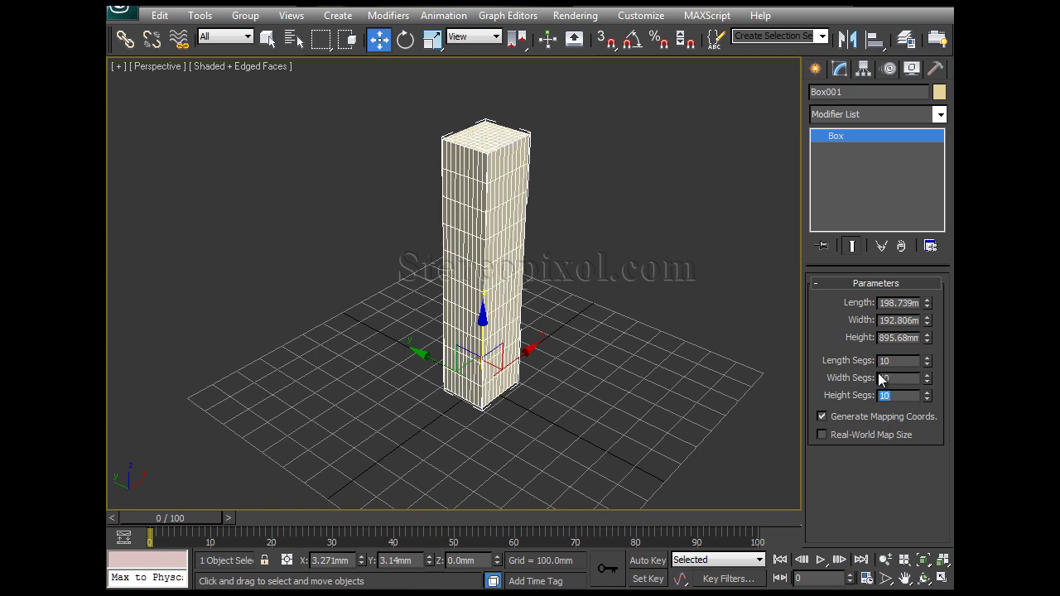
alt+middle_drag(568, 309, 623, 276)
- Add a new Bend to the segmented box with angle 84 and direction reset to 0
click(844, 116)
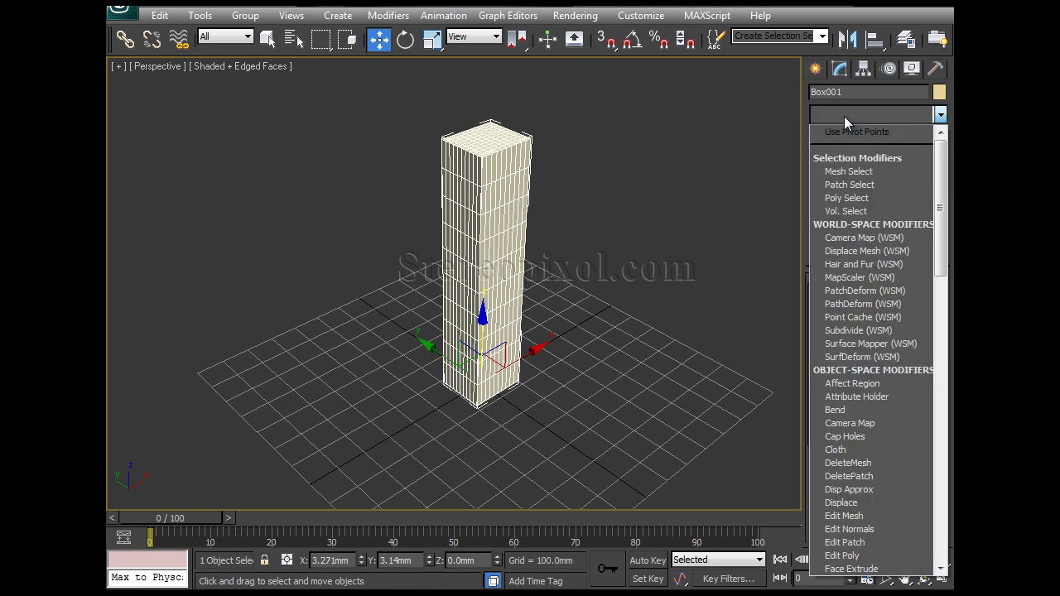
key(b)
key(Return)
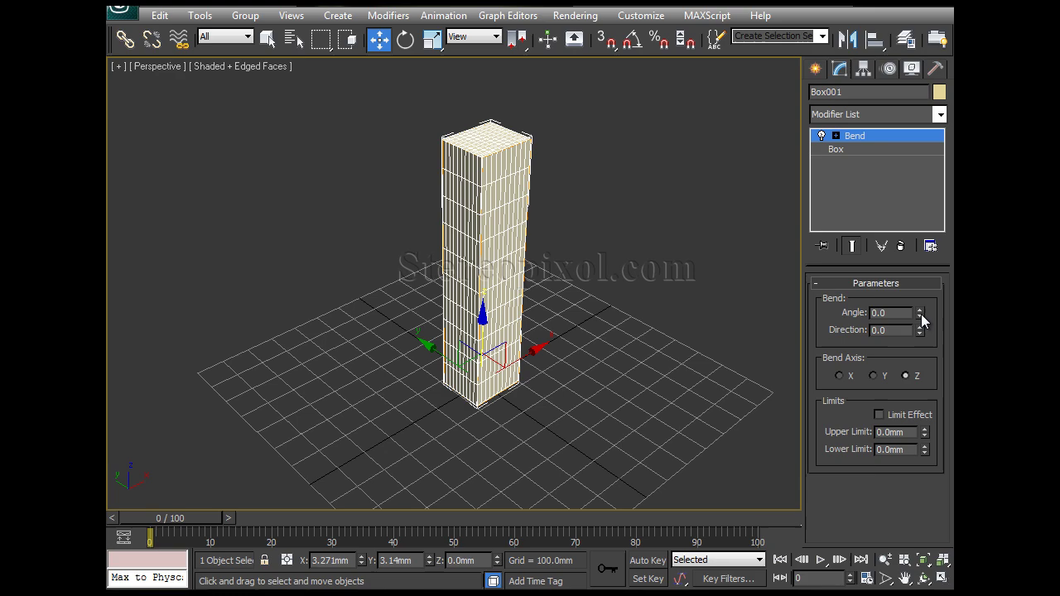
drag(921, 317, 930, 175)
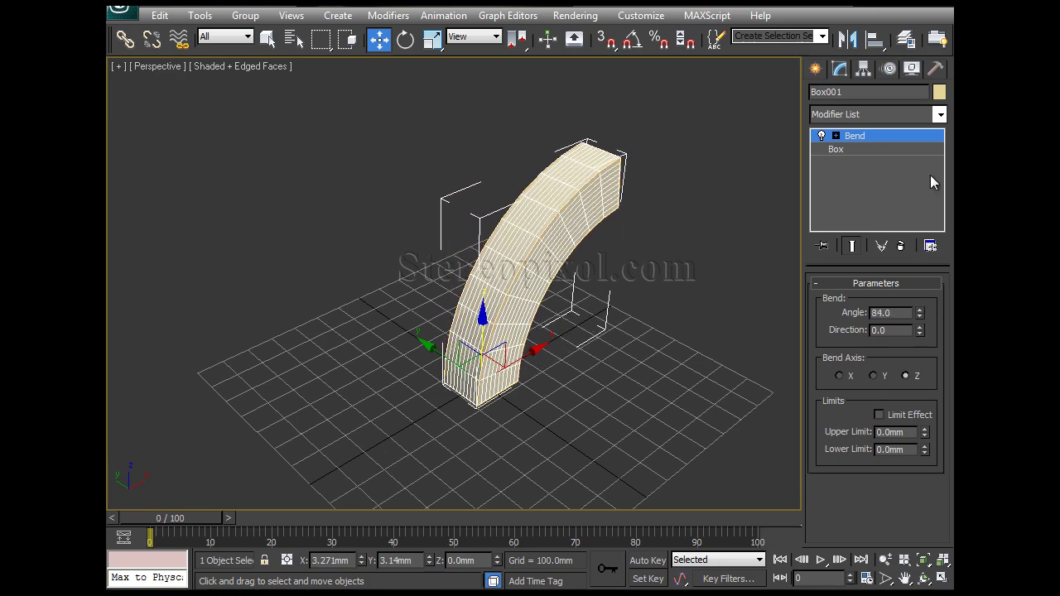
alt+middle_drag(618, 338, 597, 310)
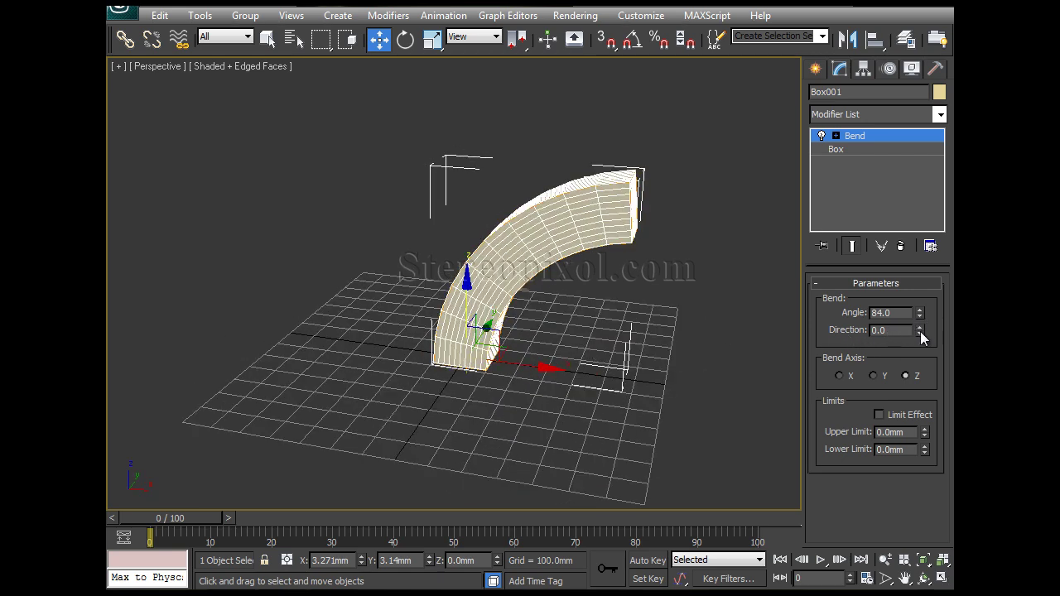
drag(921, 332, 897, 351)
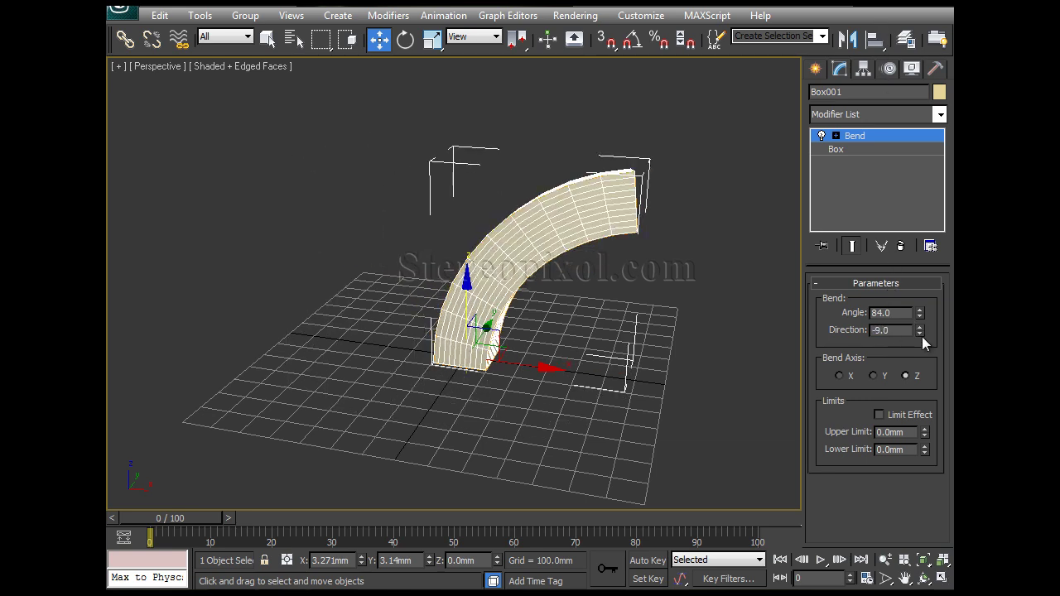
right_click(919, 331)
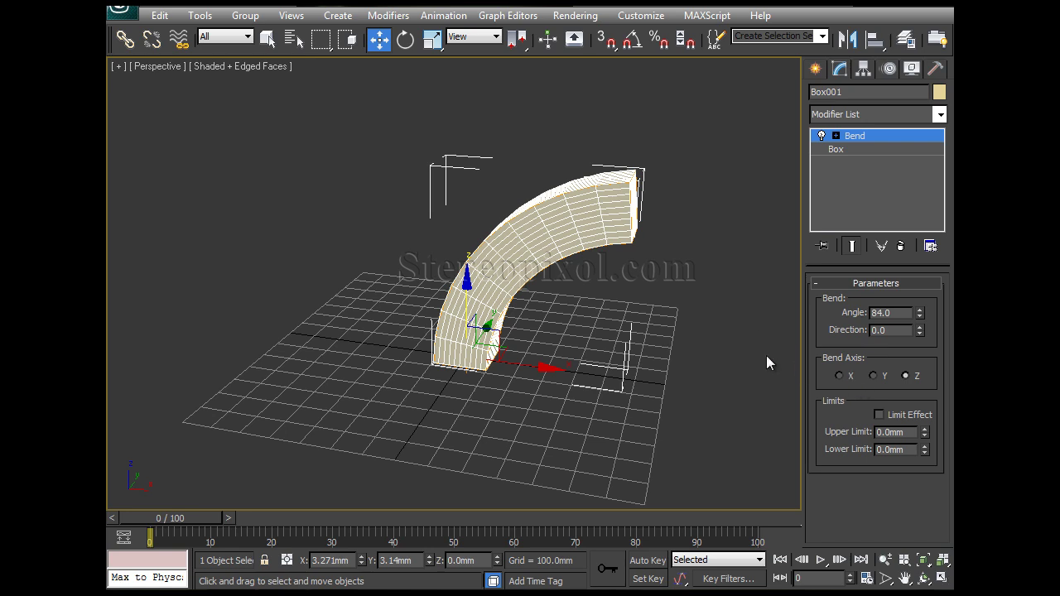
- Switch the bend axis to X and try several bend angles, ending around 30°
click(840, 376)
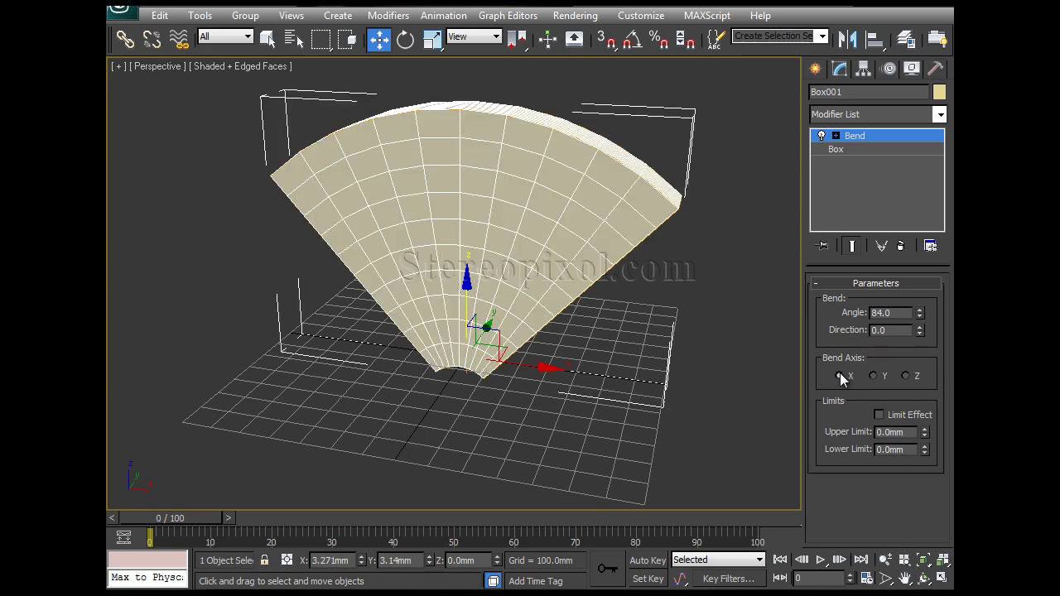
alt+middle_drag(797, 372, 635, 374)
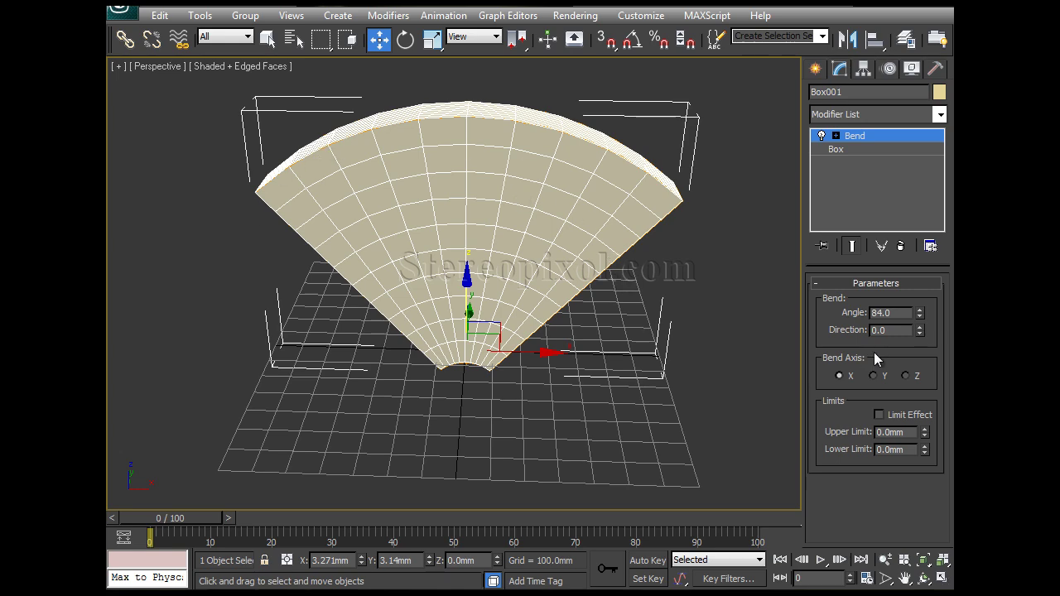
drag(919, 316, 902, 333)
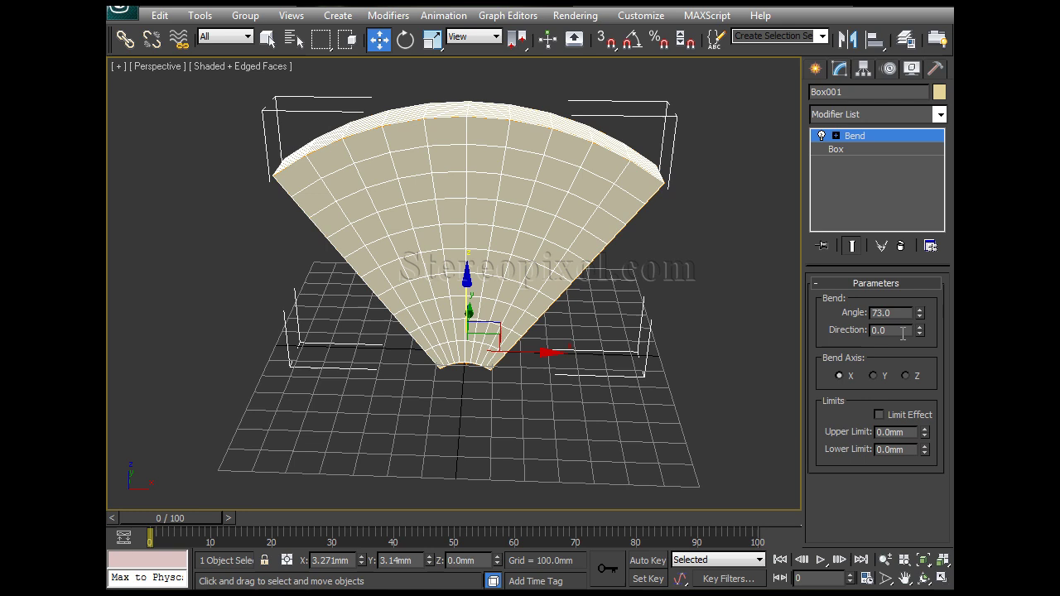
right_click(918, 313)
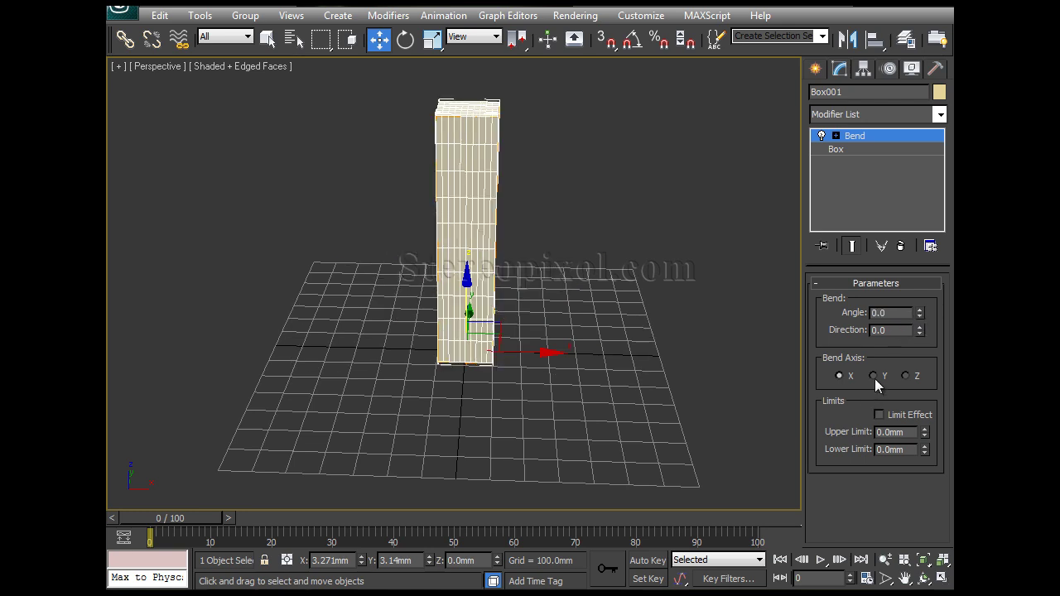
drag(919, 313, 901, 216)
alt+middle_drag(552, 277, 448, 381)
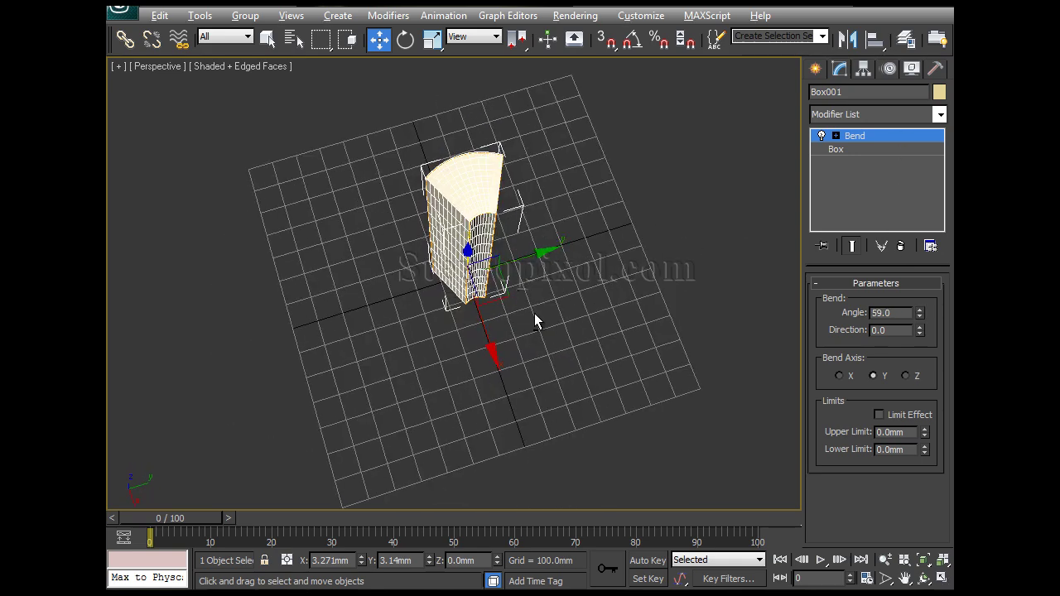
alt+middle_drag(534, 313, 425, 277)
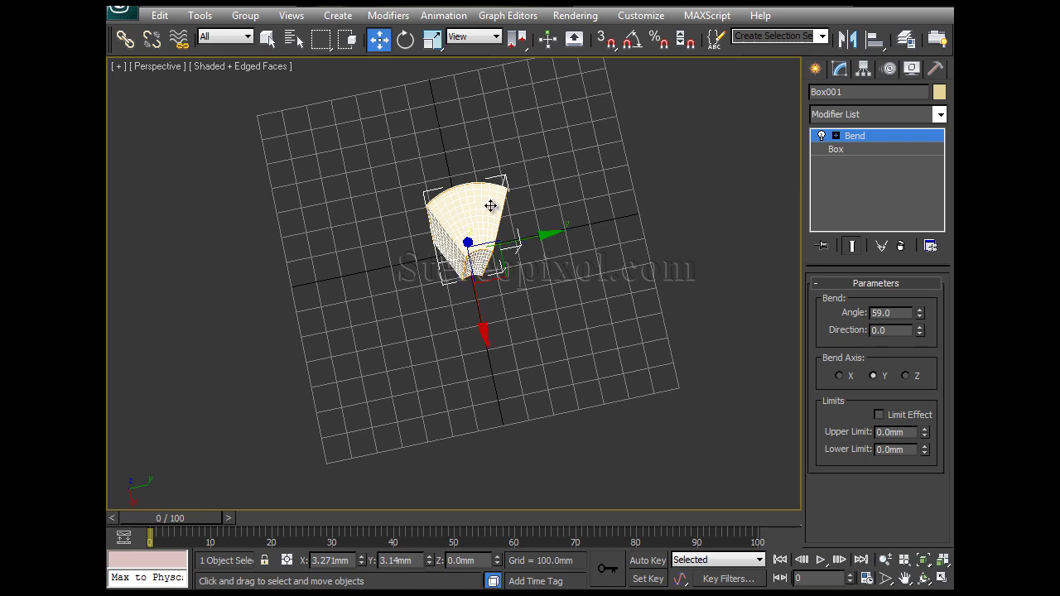
alt+middle_drag(430, 246, 800, 372)
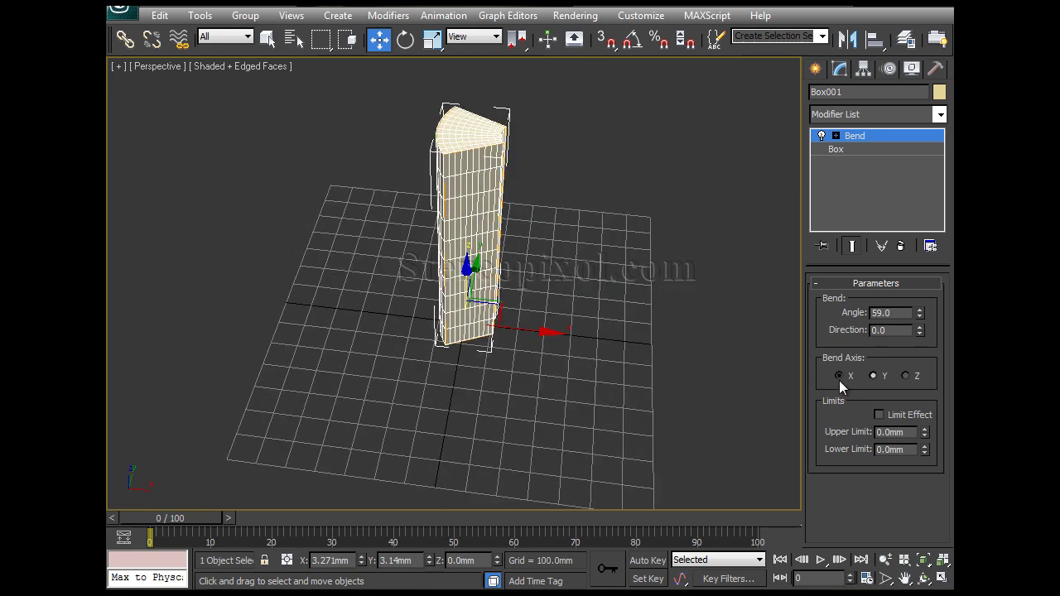
- Try the X axis again, then return the bend to Z, leaving a 59° upright arc
click(839, 377)
alt+middle_drag(544, 307, 505, 374)
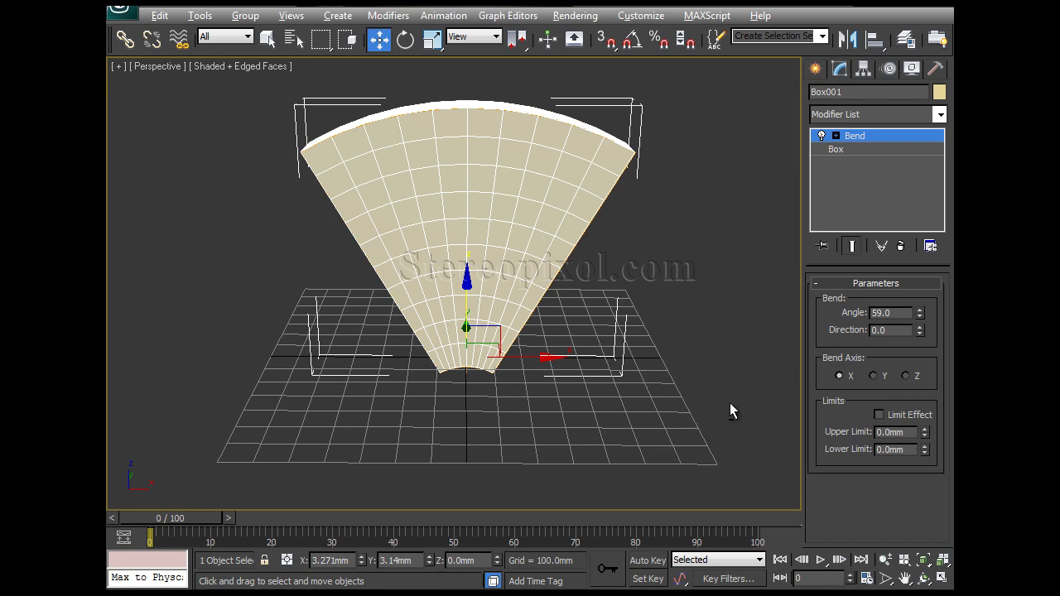
alt+middle_drag(729, 404, 952, 416)
click(905, 376)
alt+middle_drag(274, 343, 533, 351)
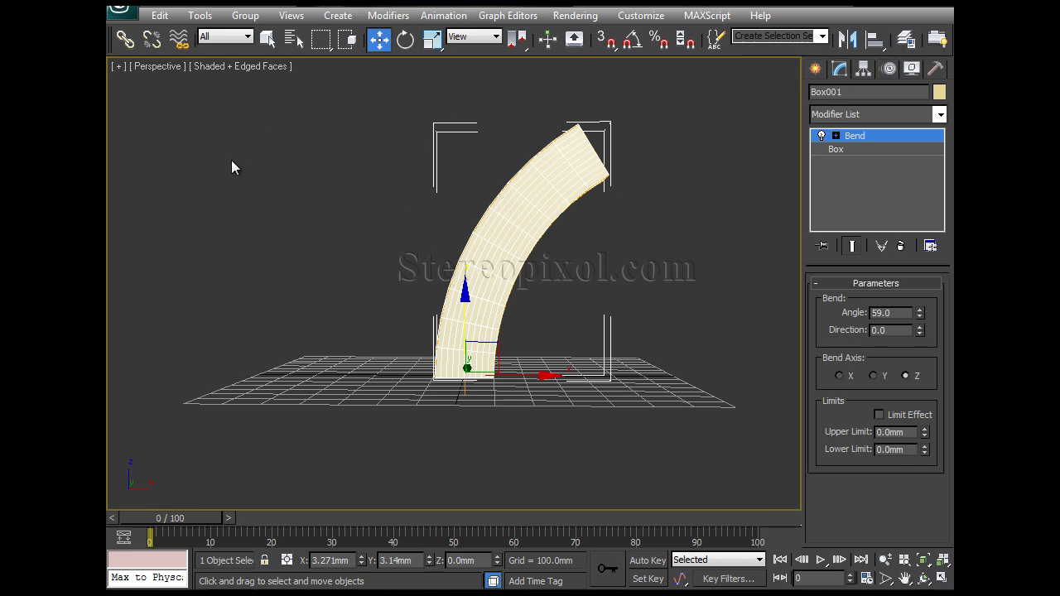
key(alt)
alt+middle_drag(631, 295, 582, 347)
alt+middle_drag(669, 303, 677, 312)
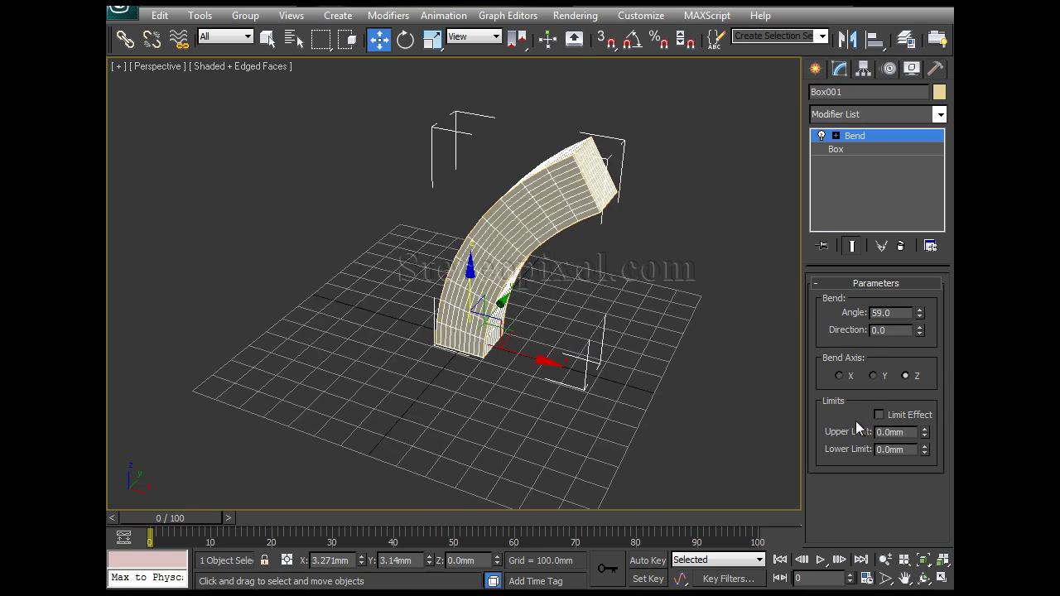
alt+middle_drag(770, 389, 626, 277)
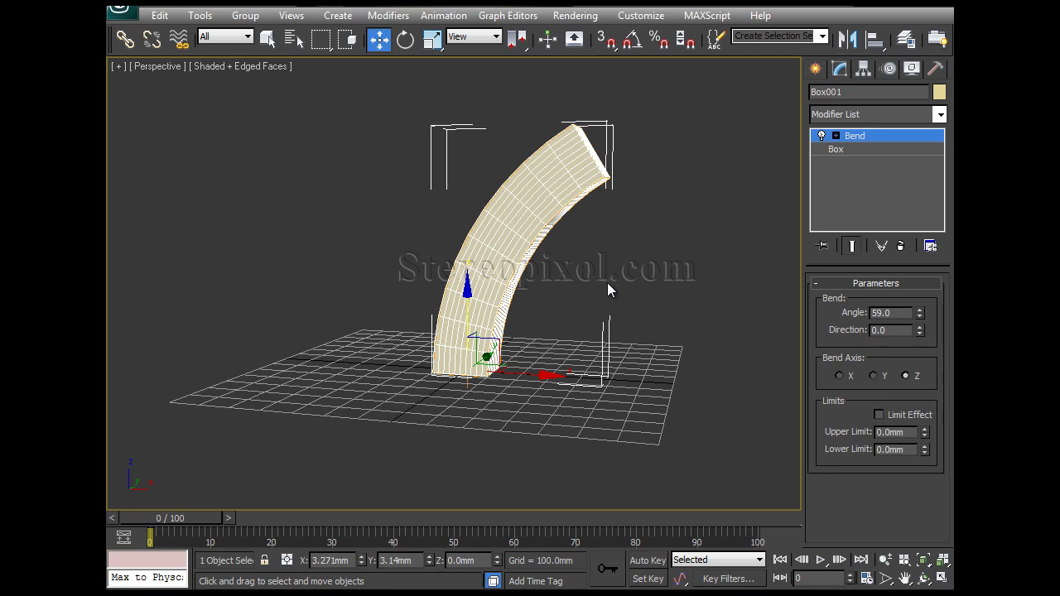
alt+middle_drag(544, 255, 572, 304)
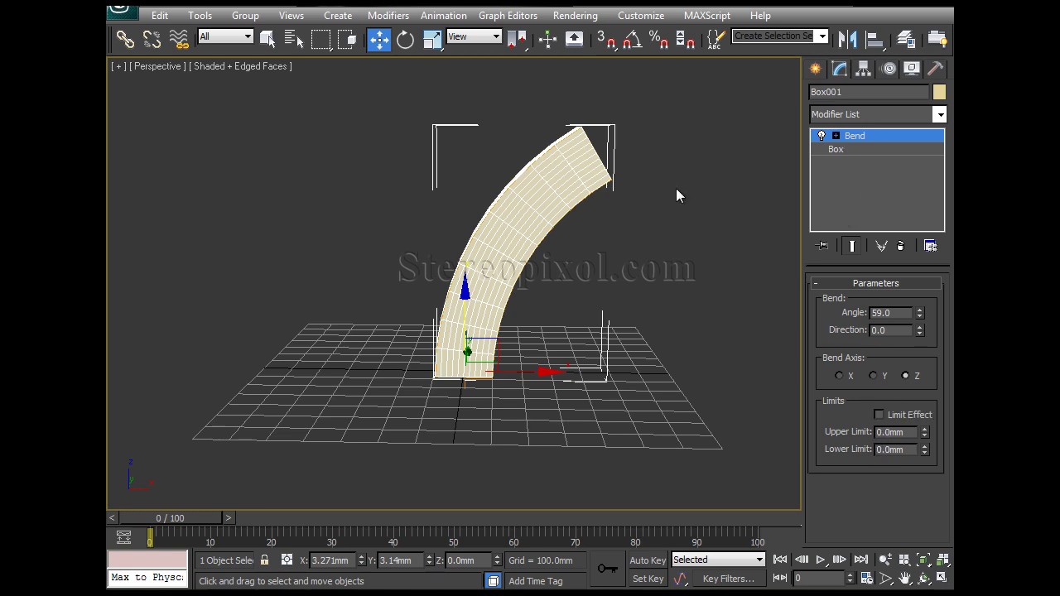
alt+middle_drag(480, 402, 515, 409)
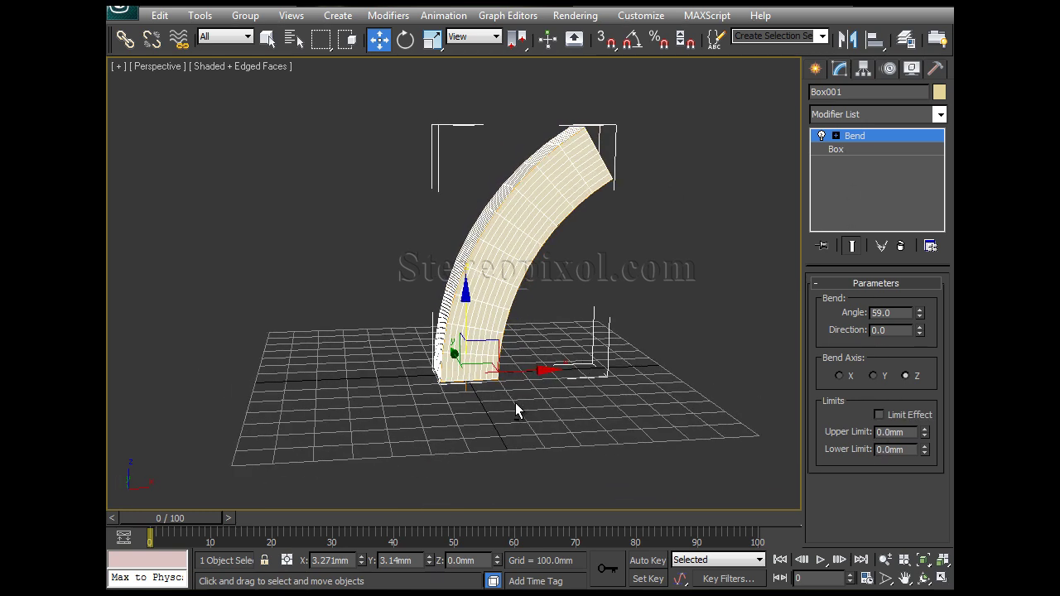
- Expand the Bend modifier, select its Center sub-object and switch to wireframe display
click(835, 136)
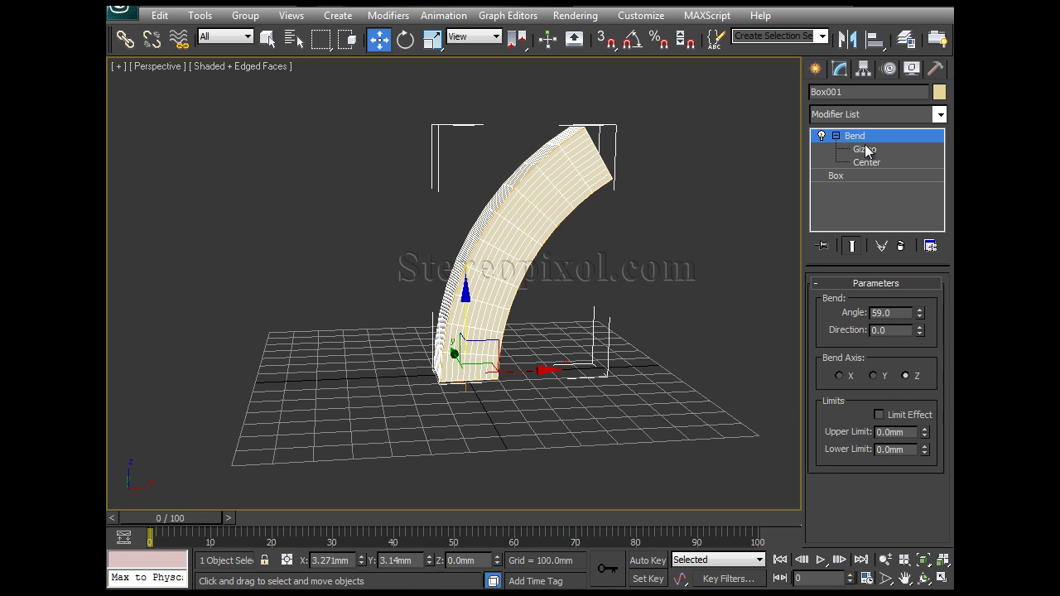
click(864, 149)
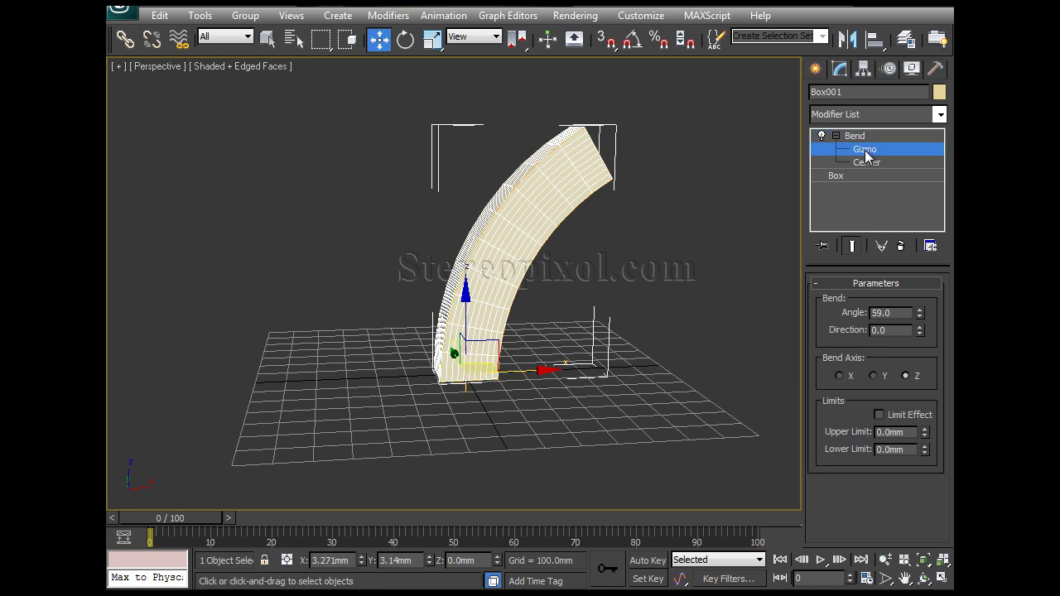
click(867, 162)
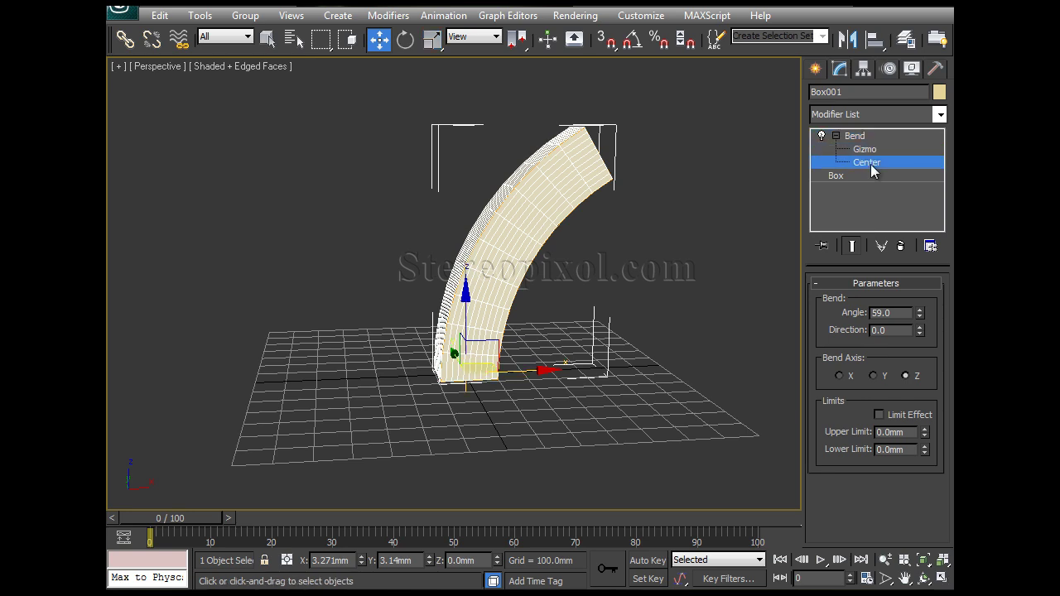
alt+middle_drag(523, 318, 518, 328)
key(F3)
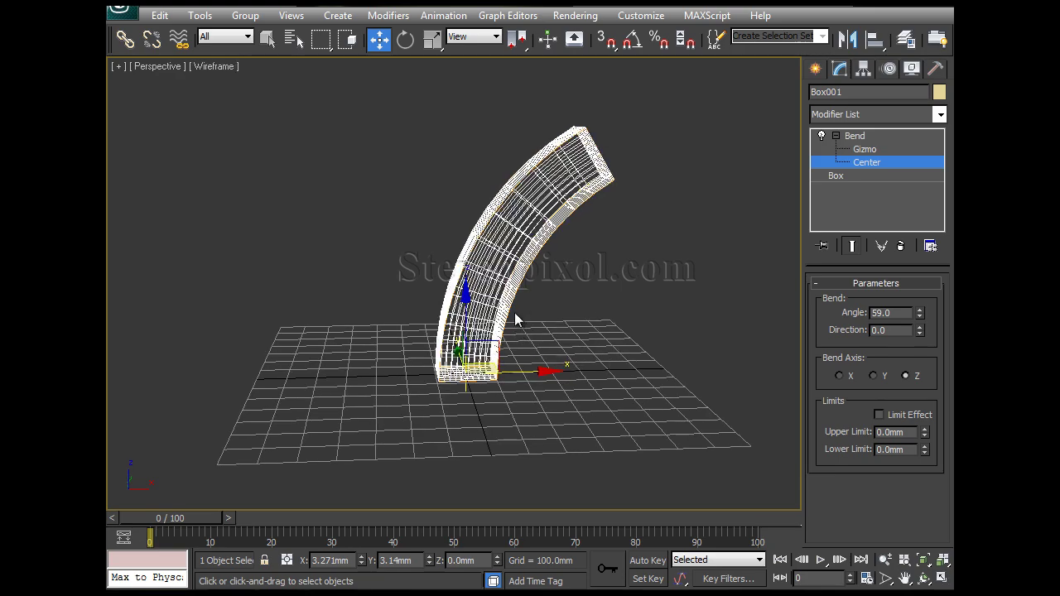
- Move the bend centre up the box to about Z 445 mm
mouse_move(484, 405)
alt+middle_down()
mouse_move(521, 442)
mouse_move(442, 360)
mouse_move(469, 321)
alt+middle_up()
scroll(521, 442, up, 5)
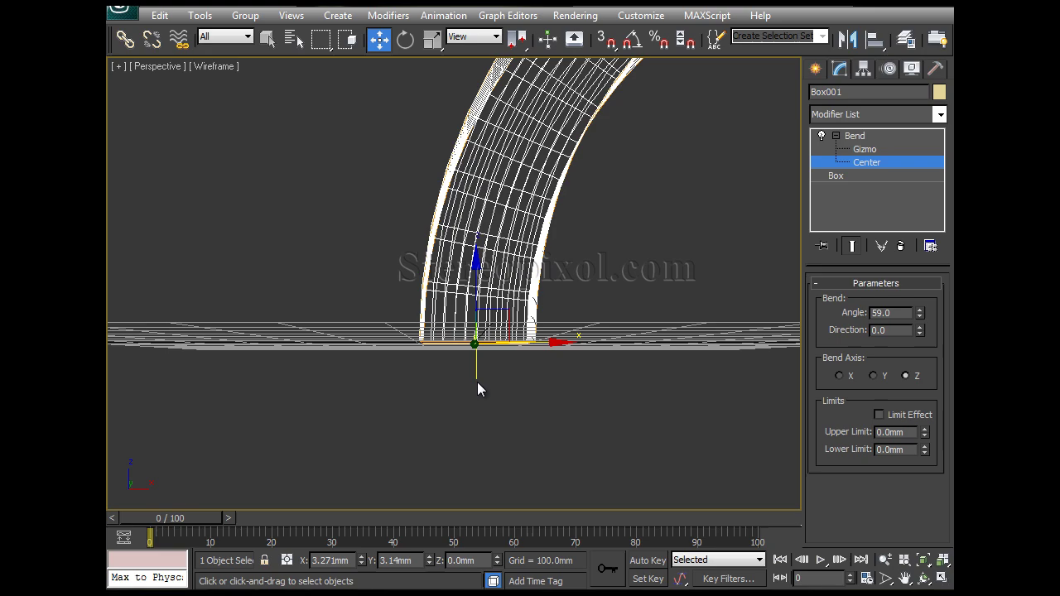
mouse_move(478, 384)
alt+middle_down()
mouse_move(544, 383)
mouse_move(593, 408)
mouse_move(468, 387)
mouse_move(494, 396)
mouse_move(481, 393)
mouse_move(519, 381)
mouse_move(488, 379)
alt+middle_up()
drag(463, 260, 458, 131)
alt+middle_drag(458, 130, 517, 331)
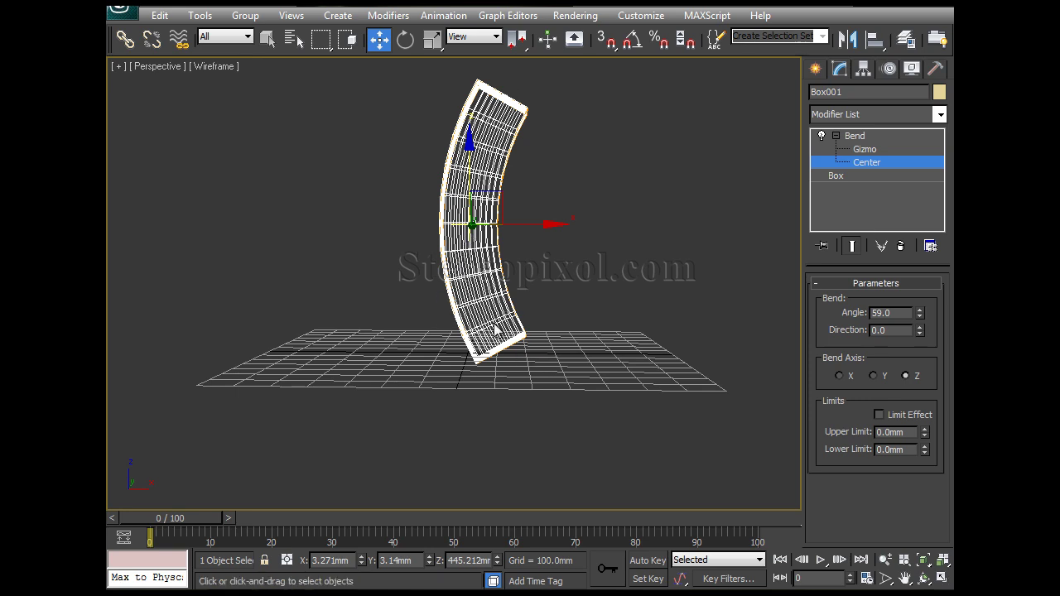
alt+middle_drag(490, 321, 513, 323)
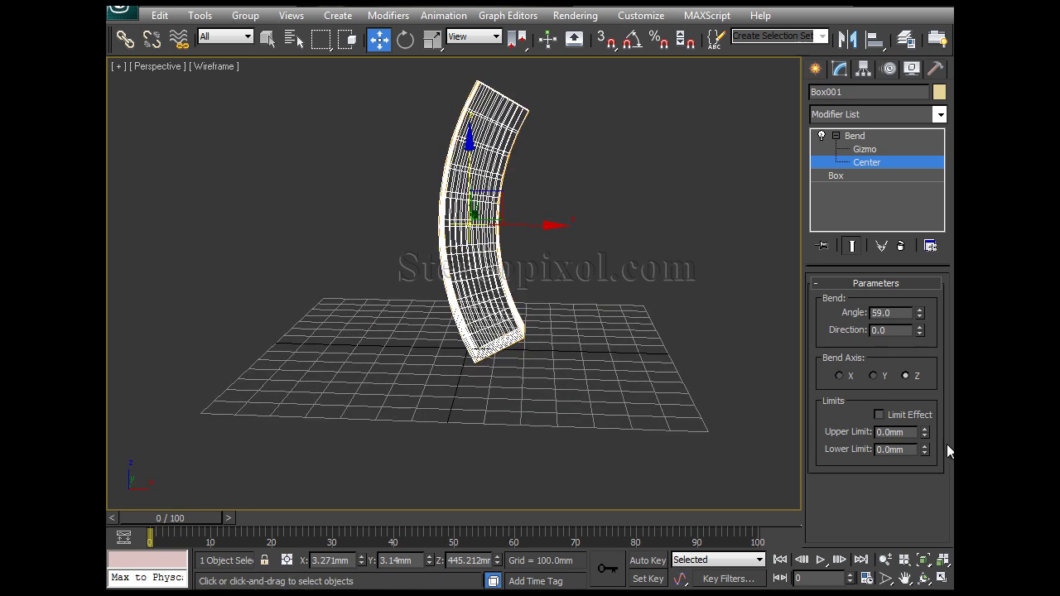
- Turn on Limit Effect with Upper Limit about 450 mm and Lower Limit 0
click(879, 414)
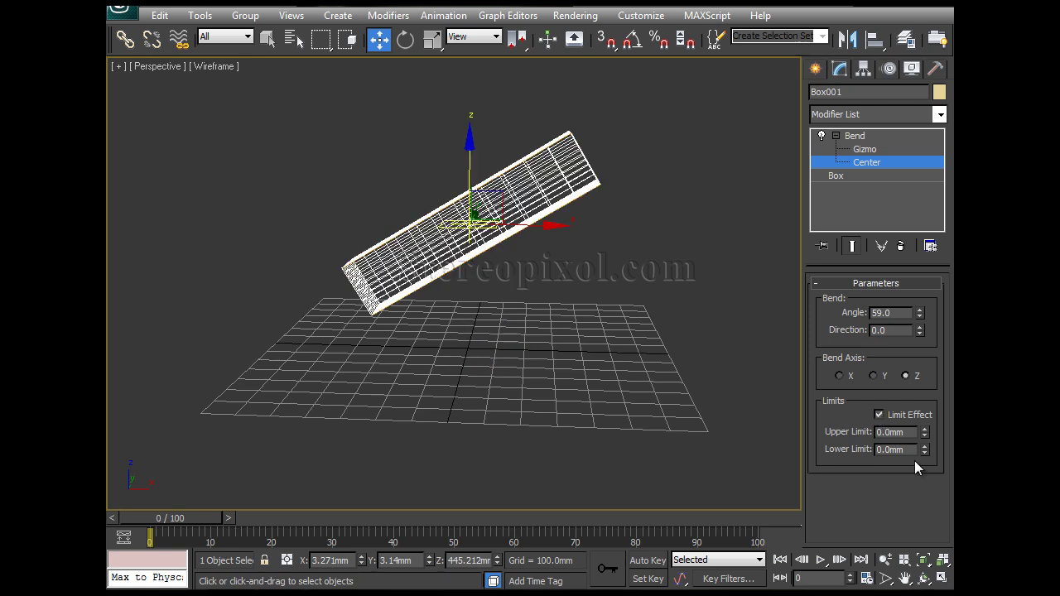
drag(925, 435, 903, 377)
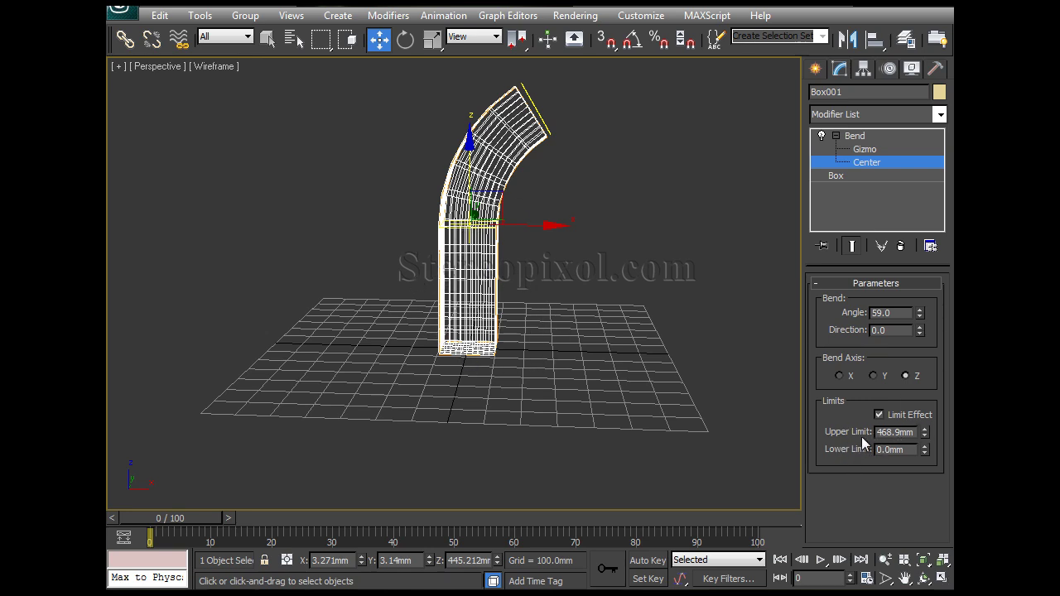
mouse_move(925, 449)
mouse_down()
mouse_move(867, 184)
mouse_move(855, 32)
mouse_move(952, 70)
mouse_move(953, 52)
mouse_move(925, 450)
mouse_move(926, 433)
mouse_up()
right_click(925, 450)
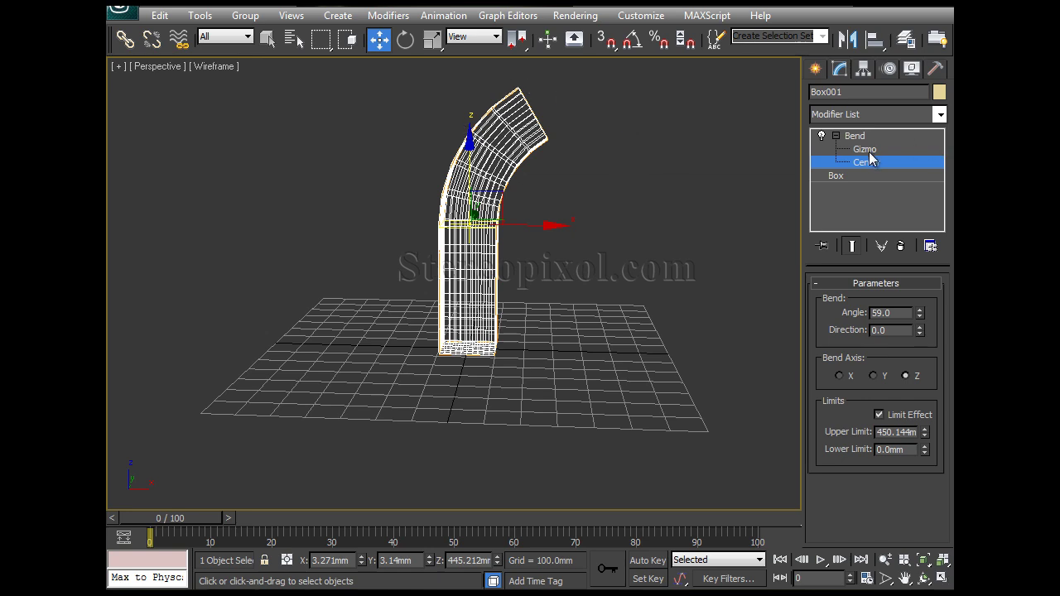
alt+middle_drag(461, 244, 507, 298)
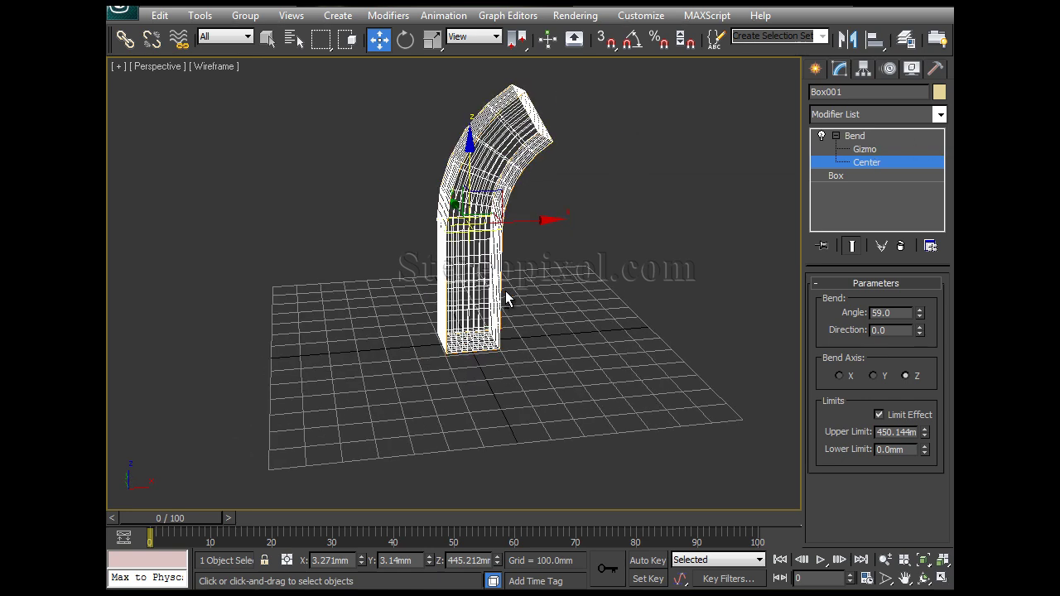
- Switch back to shaded display and return to the top Bend modifier level
key(F3)
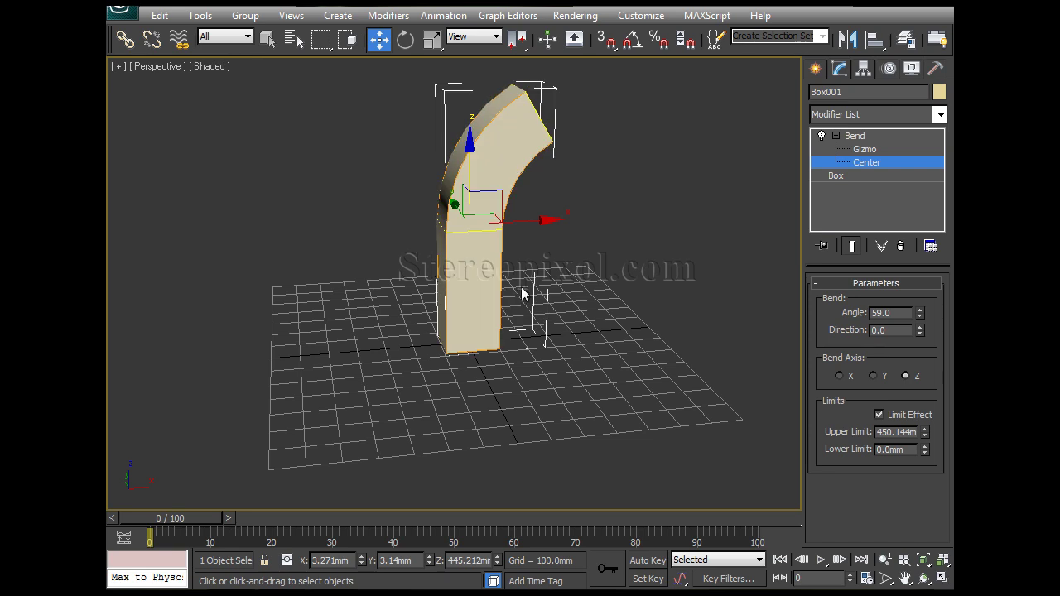
alt+middle_drag(505, 290, 483, 286)
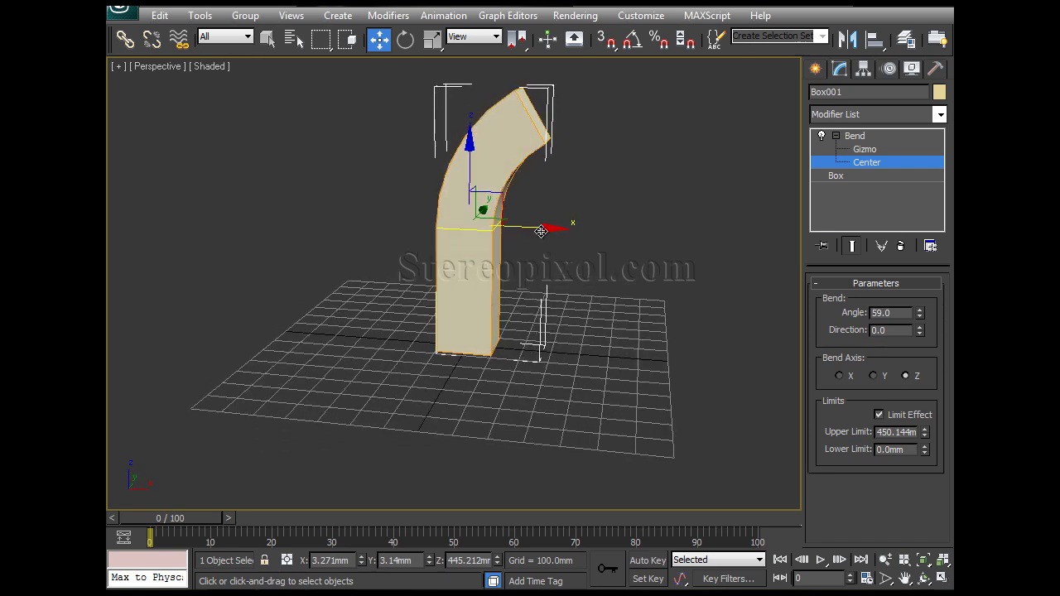
drag(540, 231, 607, 231)
right_click(607, 232)
click(853, 136)
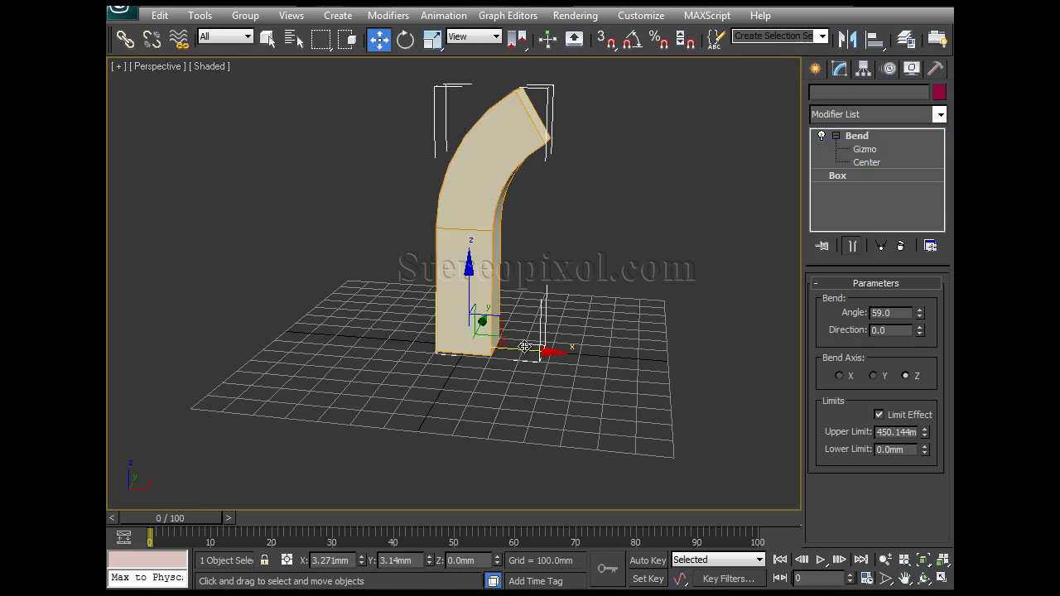
- Clone the bent box as Box002 and remove the copy's Bend modifier
shift+drag(547, 351, 657, 364)
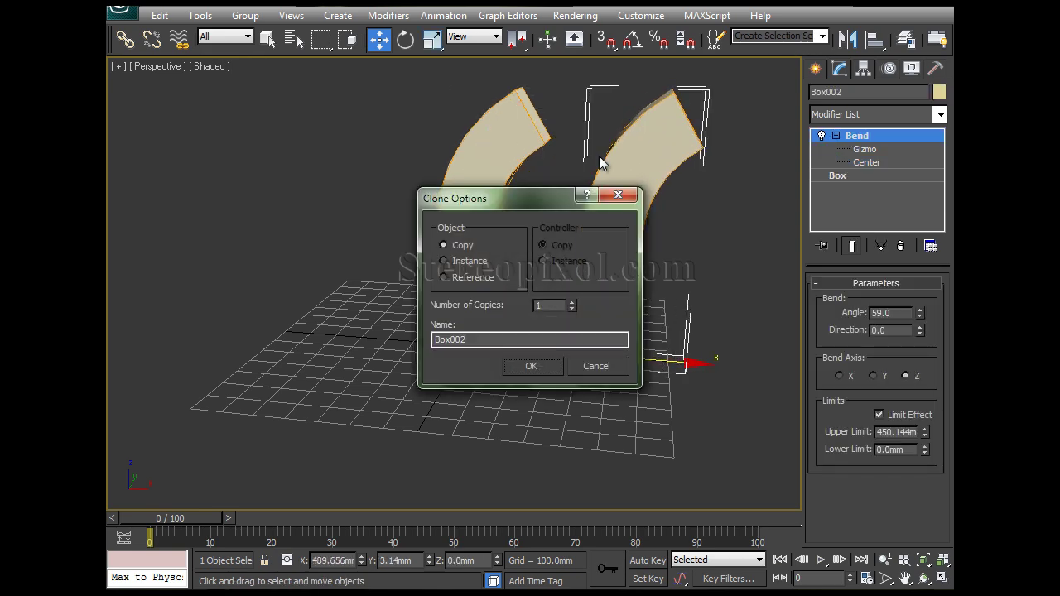
click(531, 365)
mouse_move(530, 365)
alt+middle_down()
mouse_move(549, 341)
mouse_move(446, 327)
alt+middle_up()
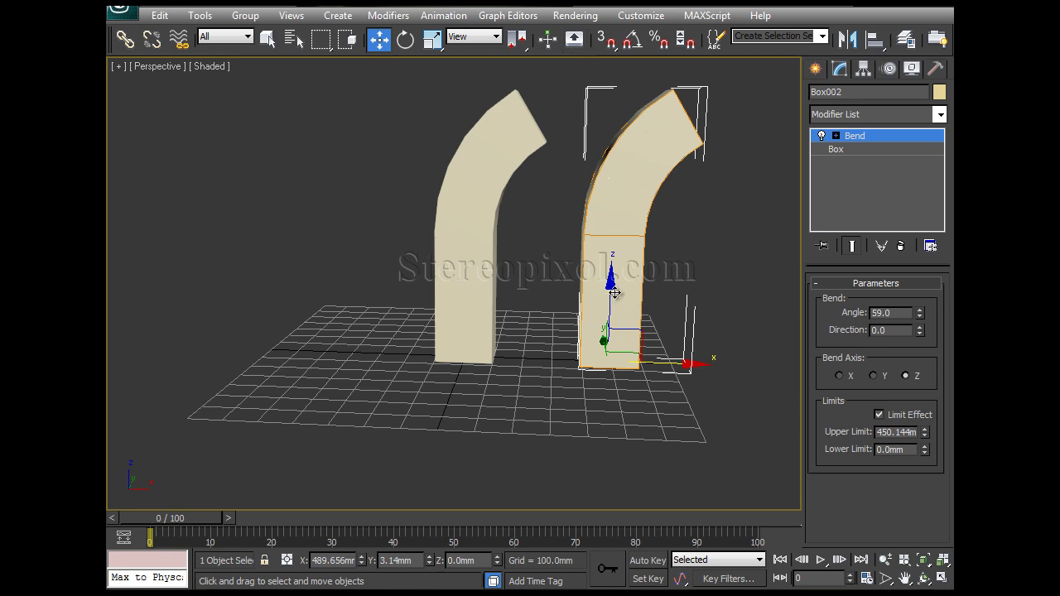
click(901, 245)
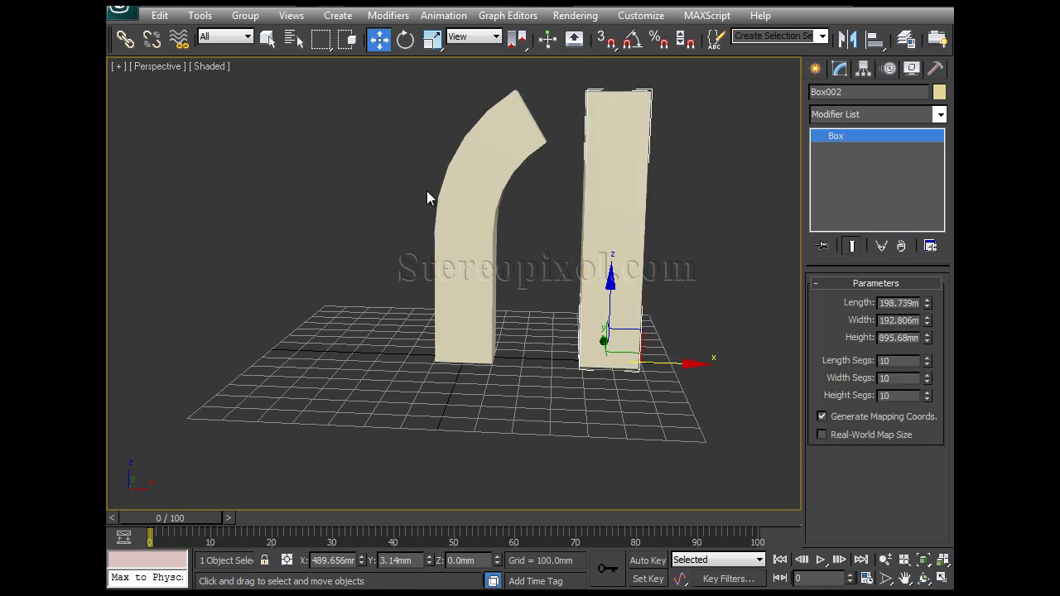
click(710, 290)
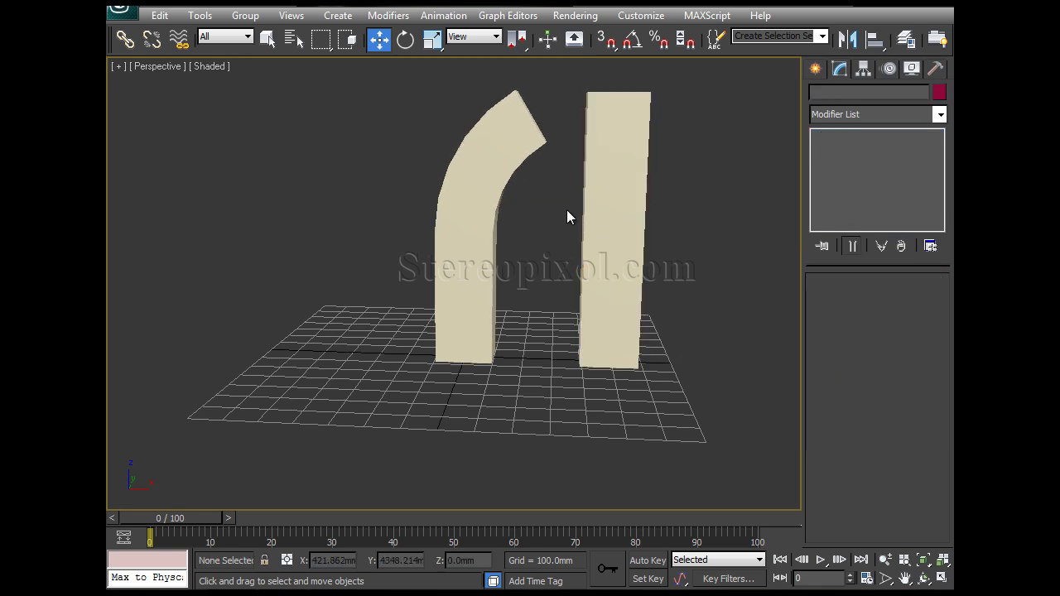
- Delete the straight copy Box002 and lower Box001's bend centre
click(633, 233)
key(Delete)
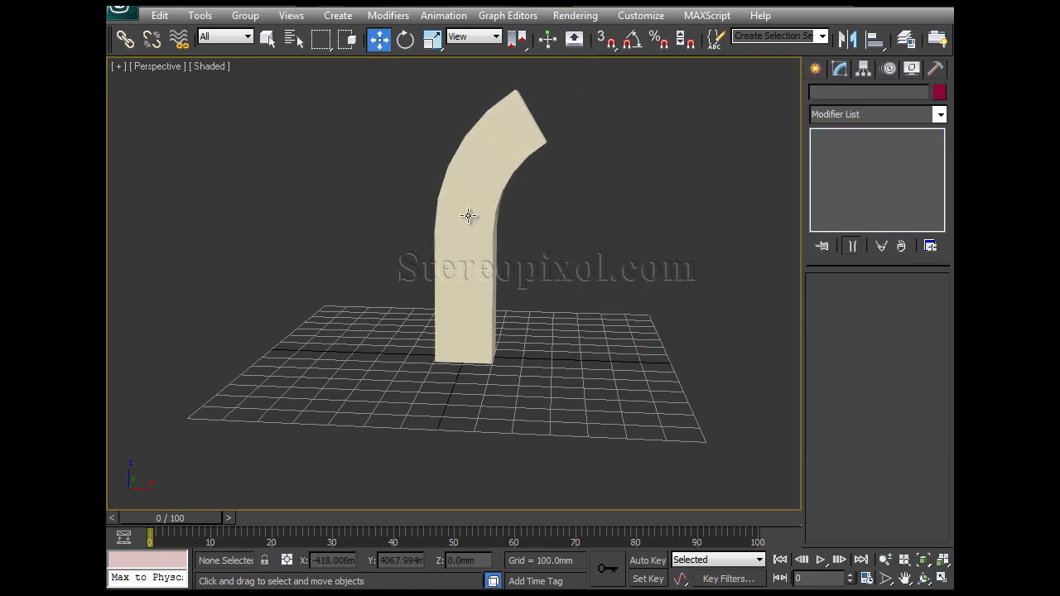
click(469, 218)
click(864, 162)
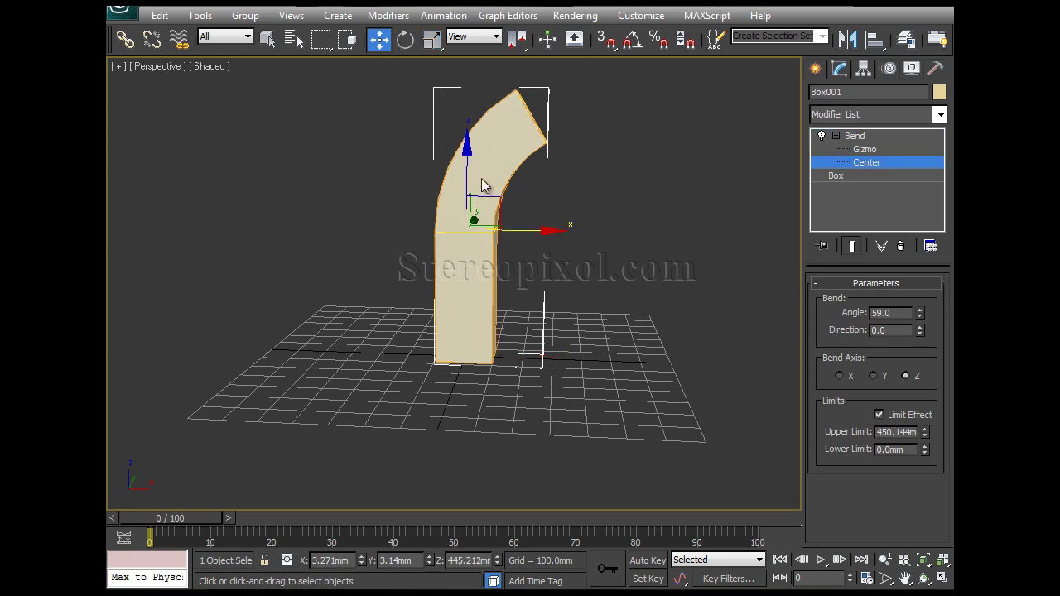
drag(466, 157, 468, 205)
- Raise the bend angle to 87.5 and return to the whole Bend modifier level
drag(922, 317, 914, 263)
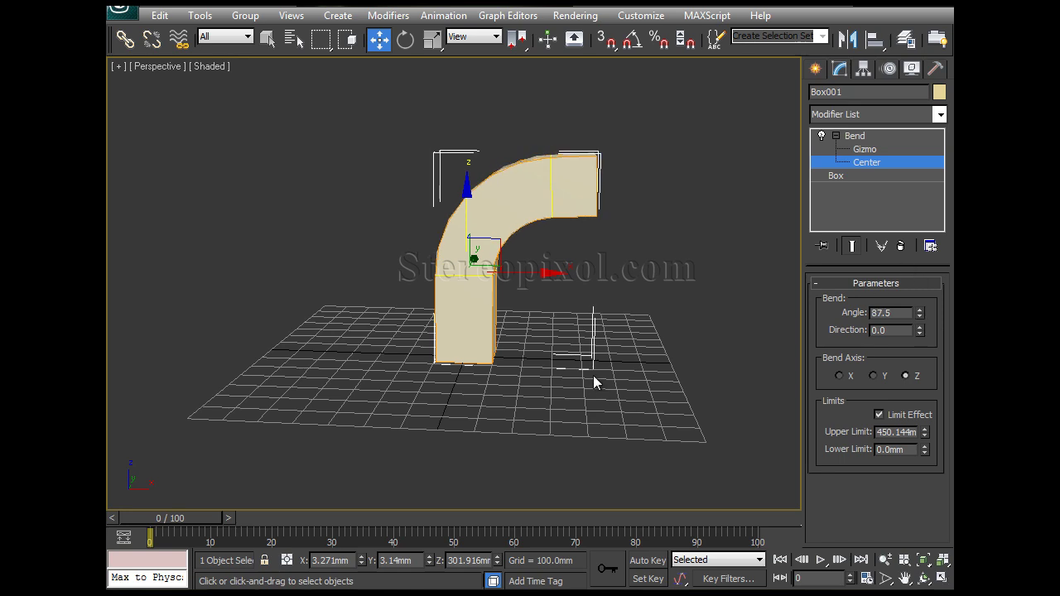
click(861, 136)
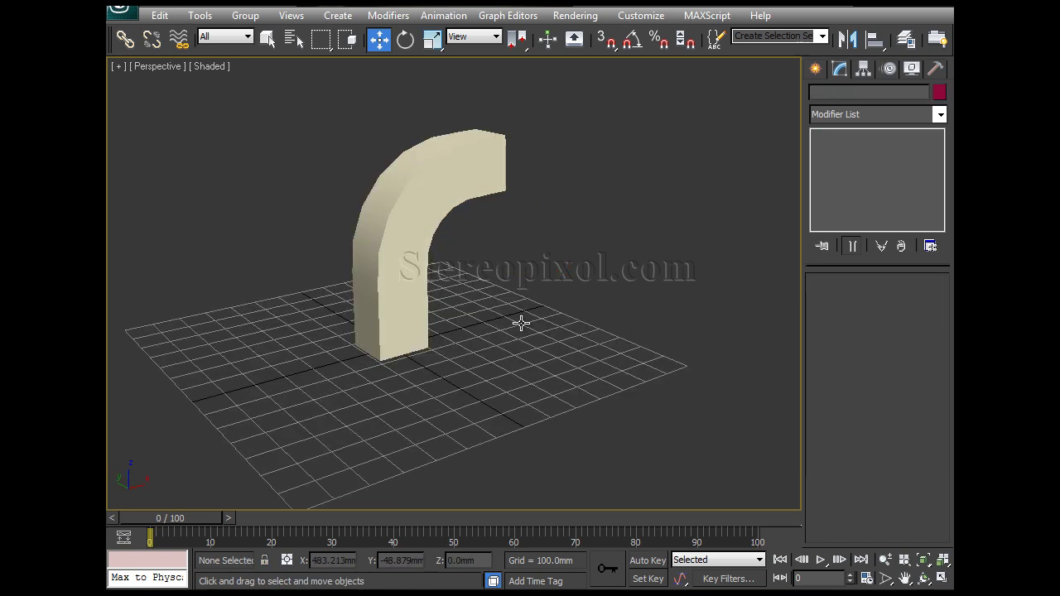
alt+middle_drag(521, 320, 186, 270)
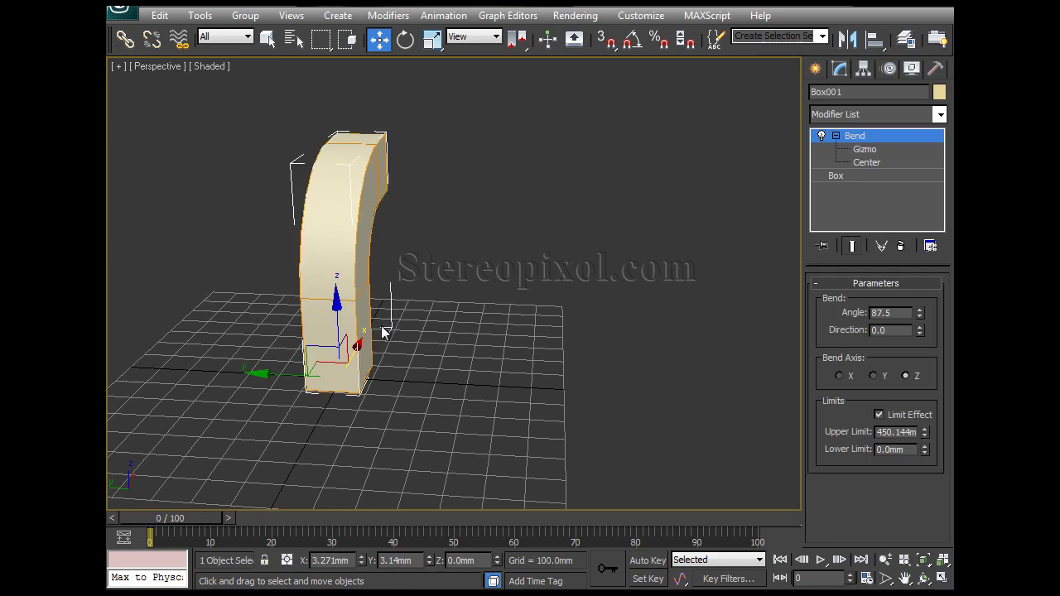
alt+middle_drag(379, 329, 470, 357)
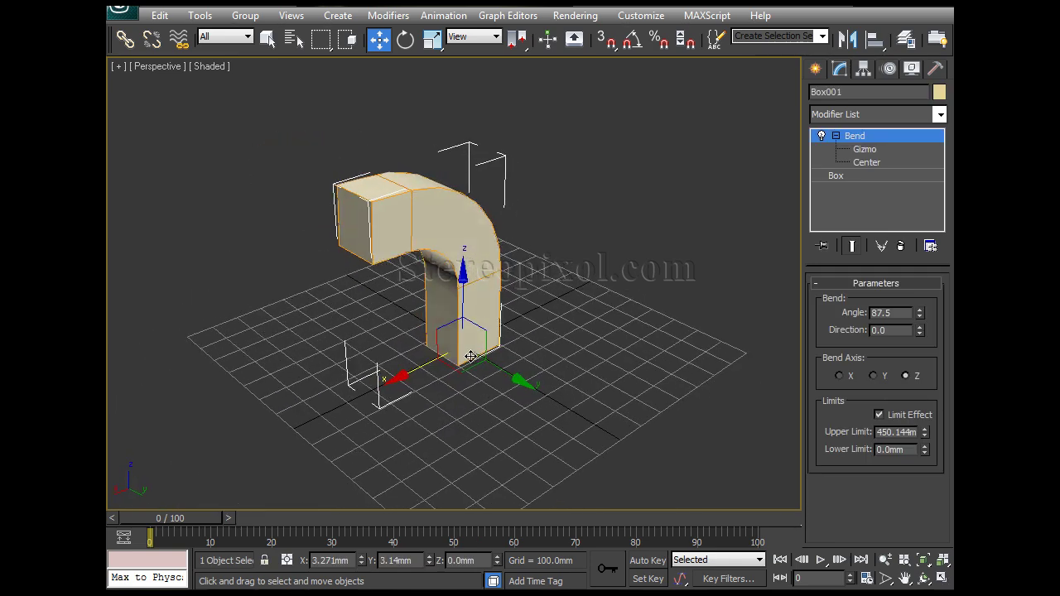
- Make a mirrored copy of the bent box off to the left, then delete it
shift+drag(405, 379, 261, 447)
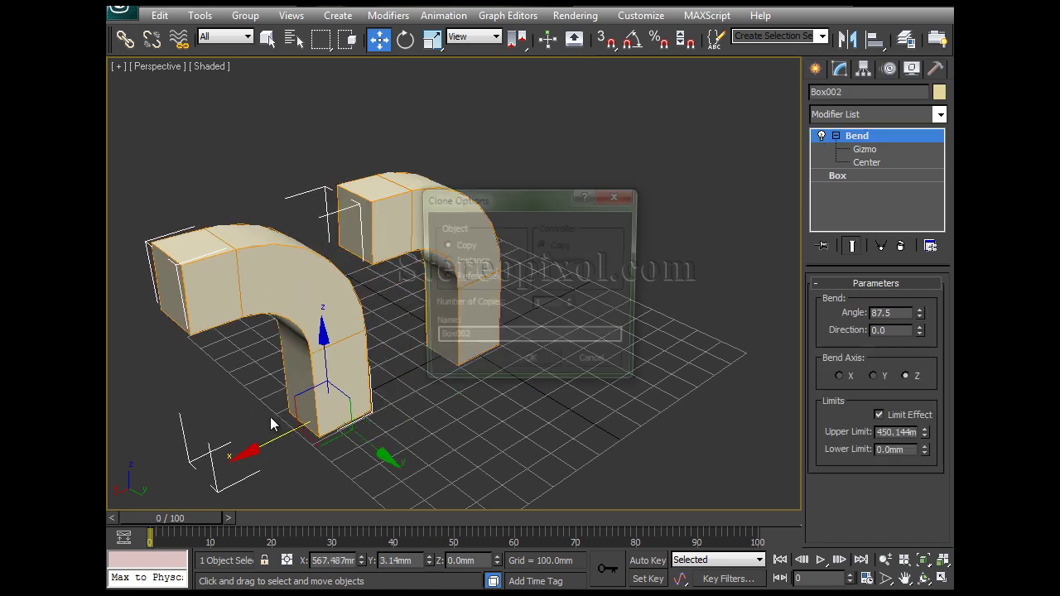
key(Return)
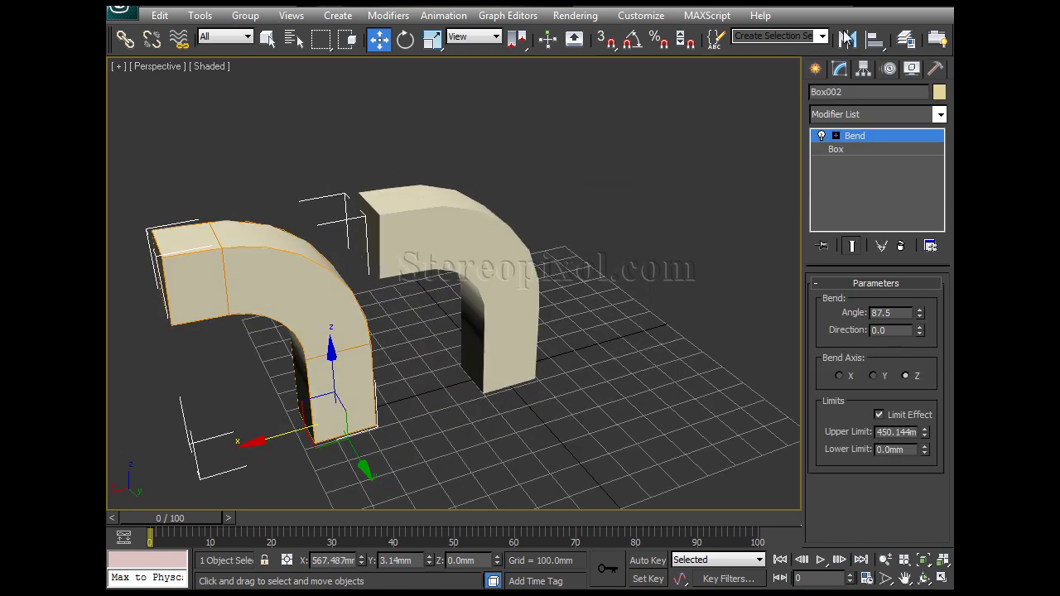
click(846, 38)
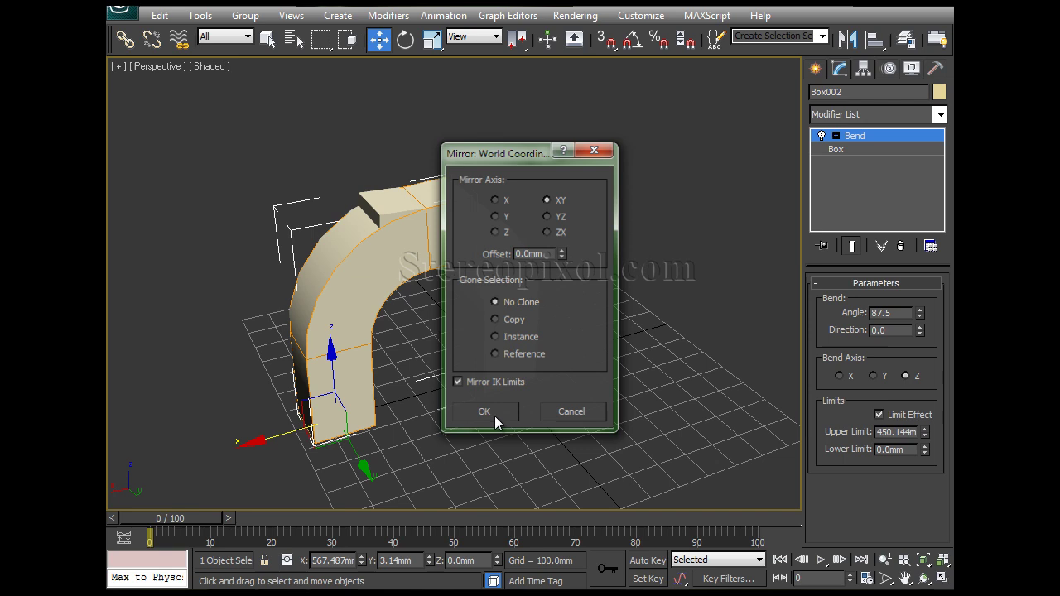
click(494, 414)
drag(258, 416, 149, 412)
key(Delete)
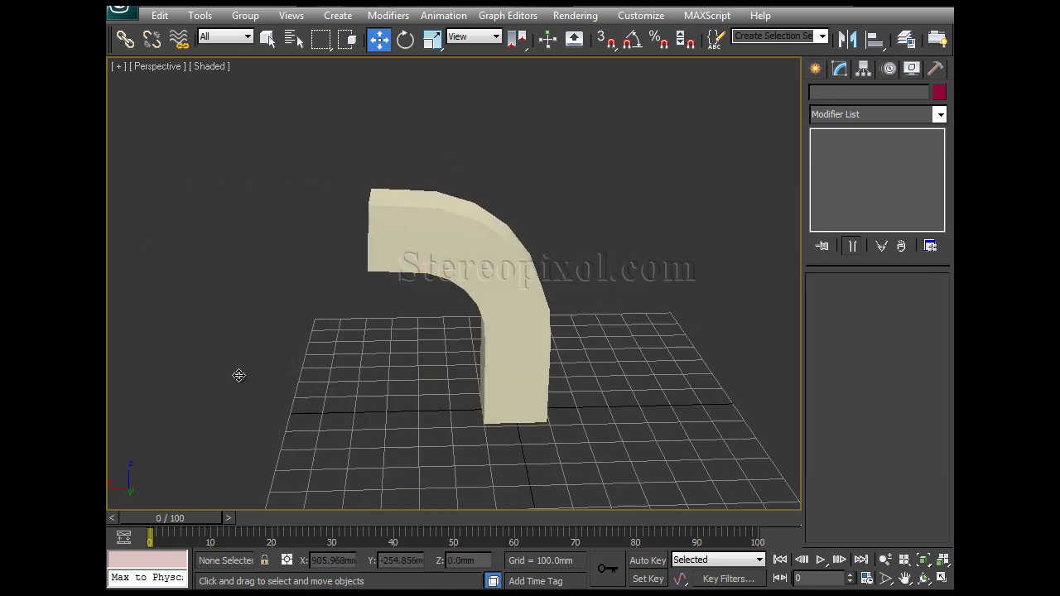
- Set Box001's bend direction to 43.5 and clone it up and to the right
click(462, 232)
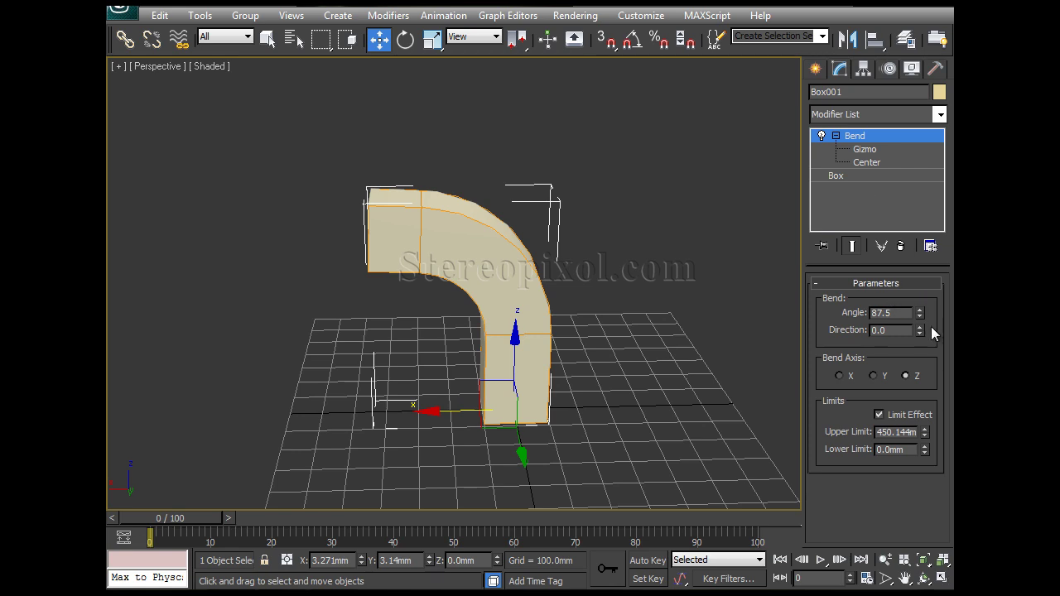
drag(919, 330, 909, 263)
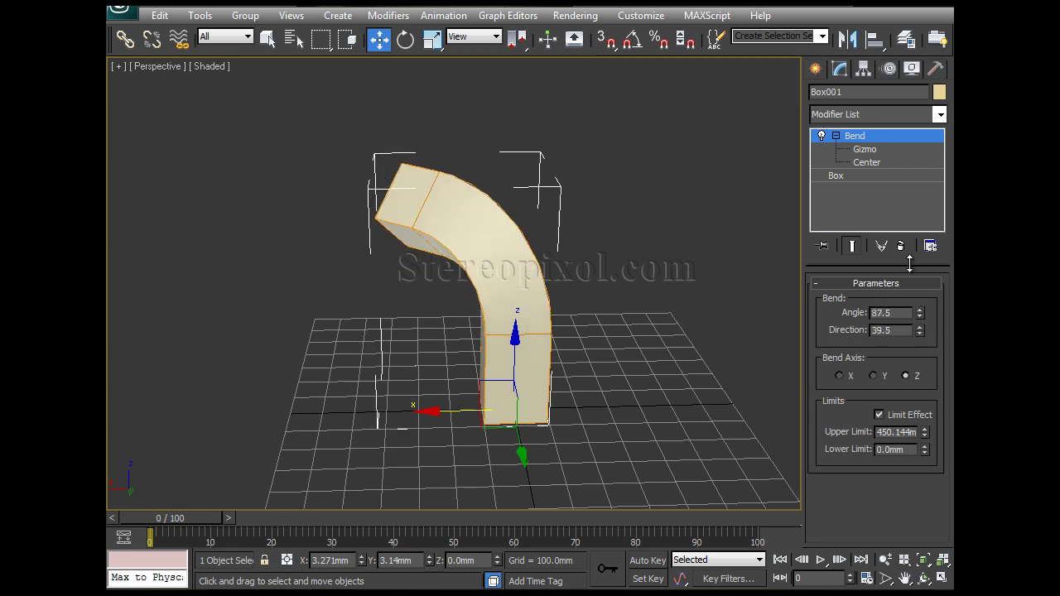
alt+middle_drag(579, 299, 622, 293)
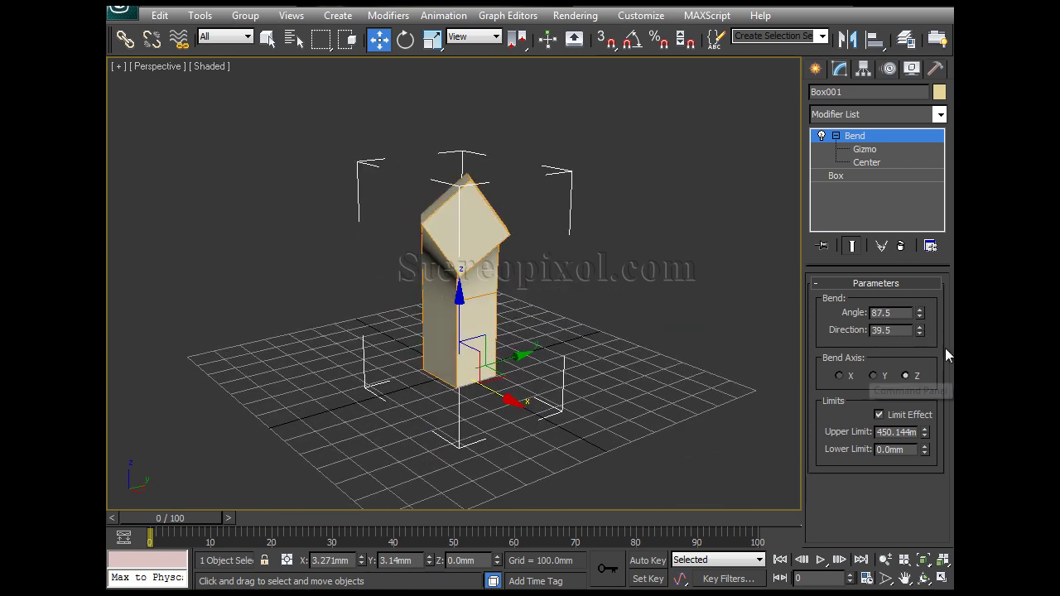
drag(921, 331, 921, 321)
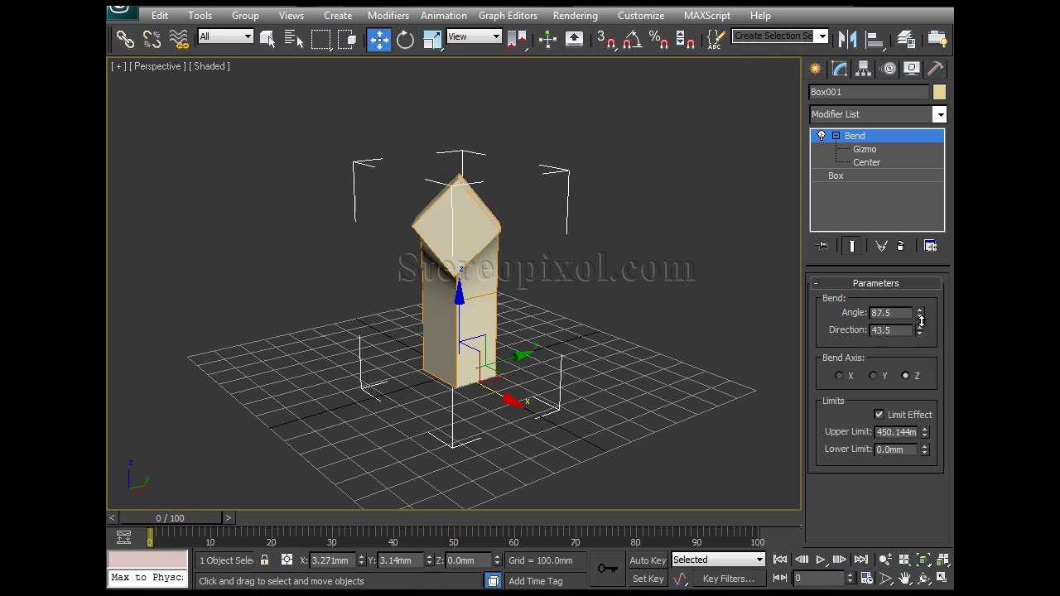
alt+middle_drag(597, 348, 449, 387)
shift+drag(463, 340, 629, 298)
- Mirror the copied Box002 across X so it faces Box001, then slide it right to about X 814.983mm
click(531, 366)
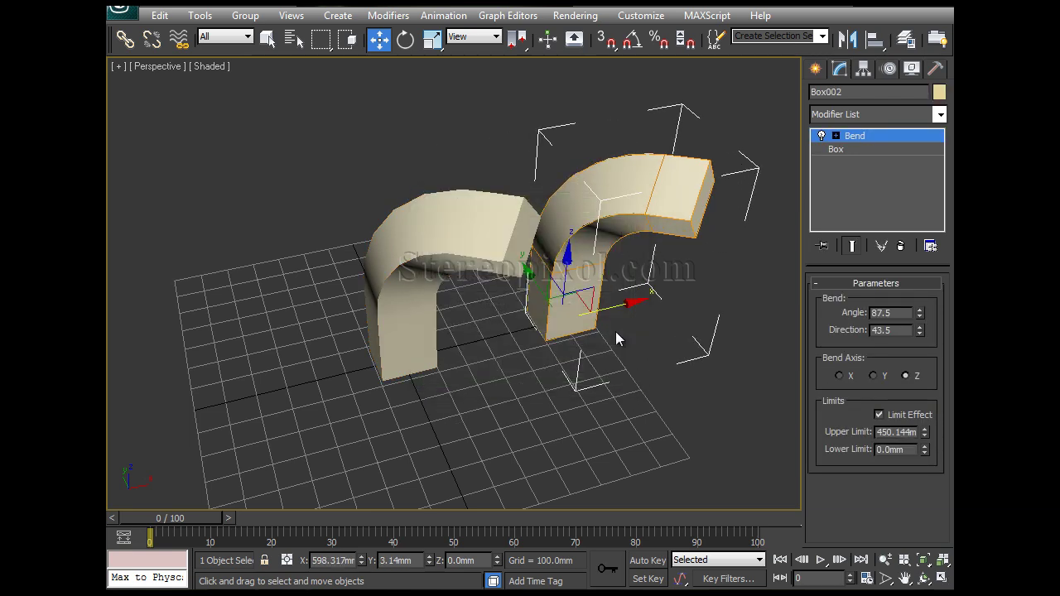
alt+middle_drag(616, 331, 596, 339)
click(846, 41)
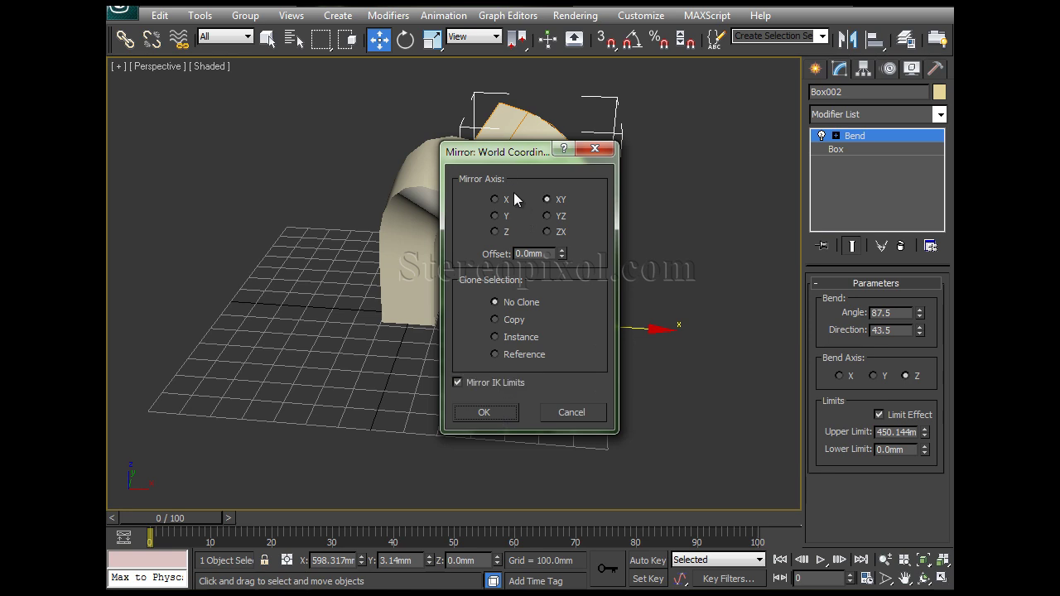
drag(537, 150, 827, 170)
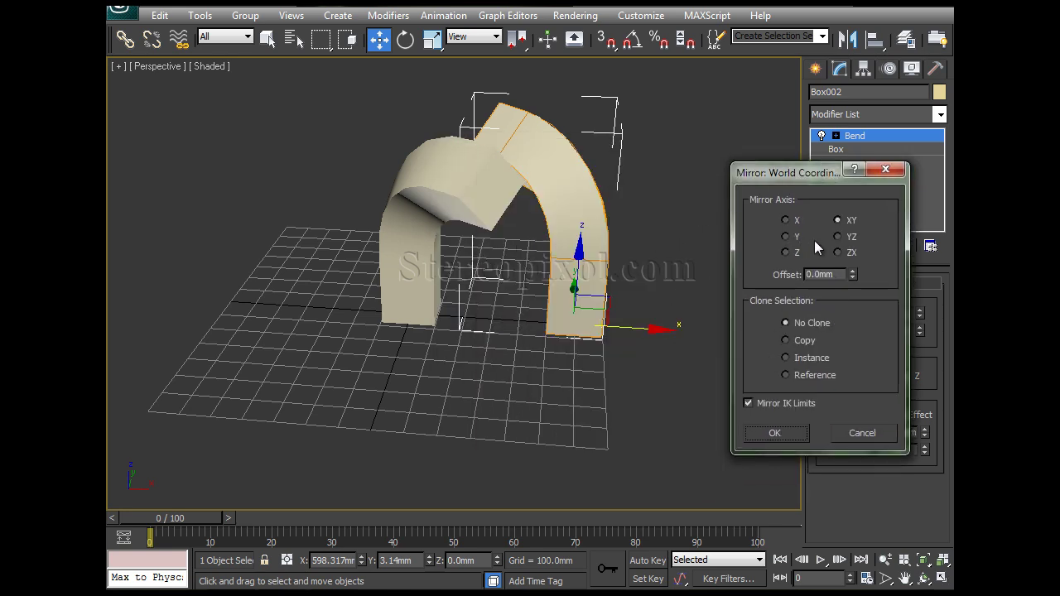
click(786, 220)
click(776, 432)
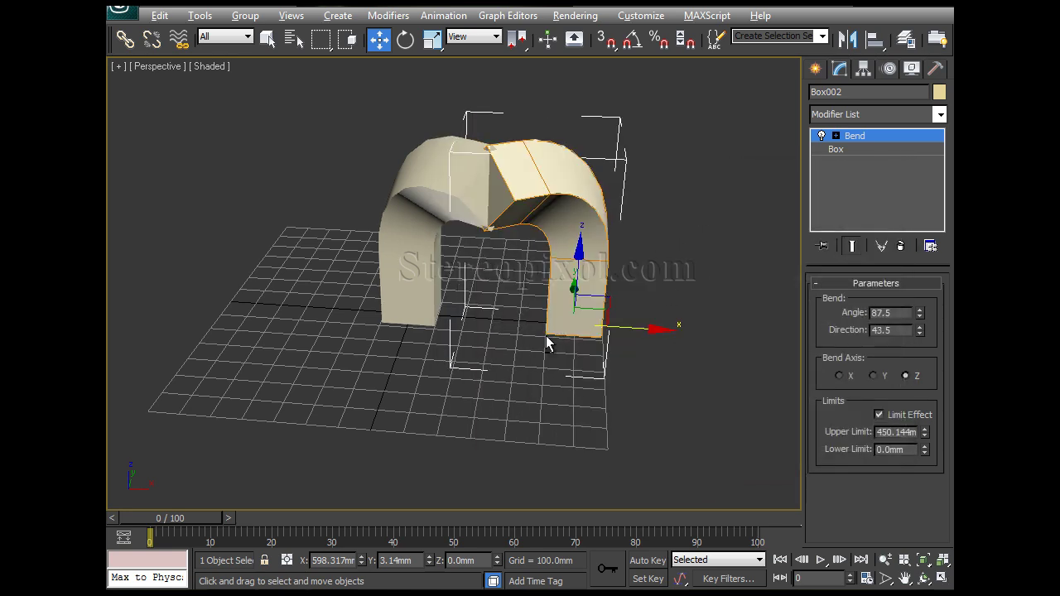
alt+middle_drag(546, 336, 575, 370)
drag(637, 303, 697, 307)
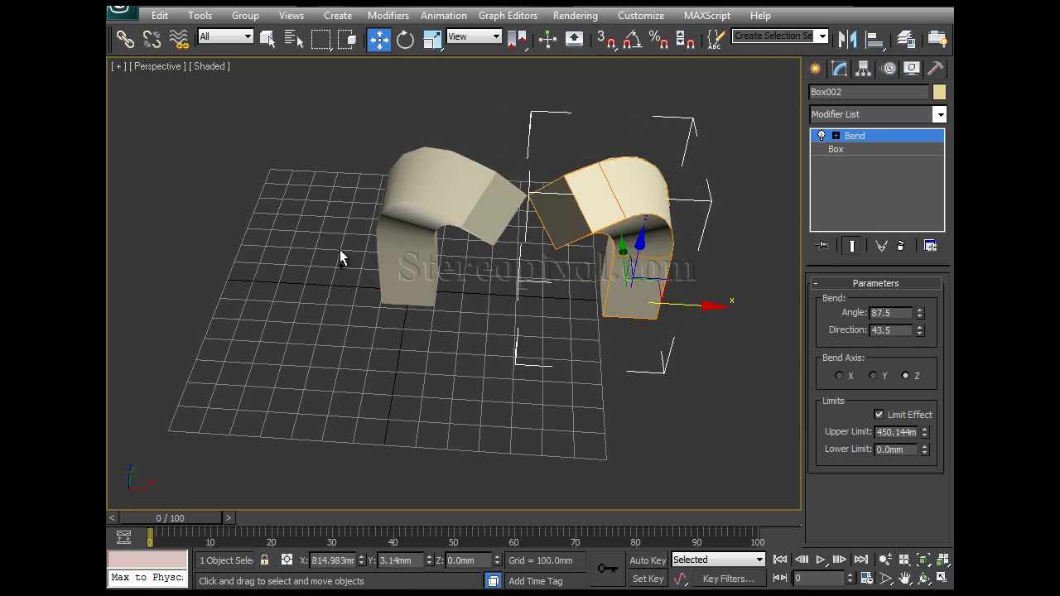
- Select both bent boxes and Shift-drag them to the right to clone the pair
ctrl+click(406, 298)
alt+middle_drag(445, 369, 454, 237)
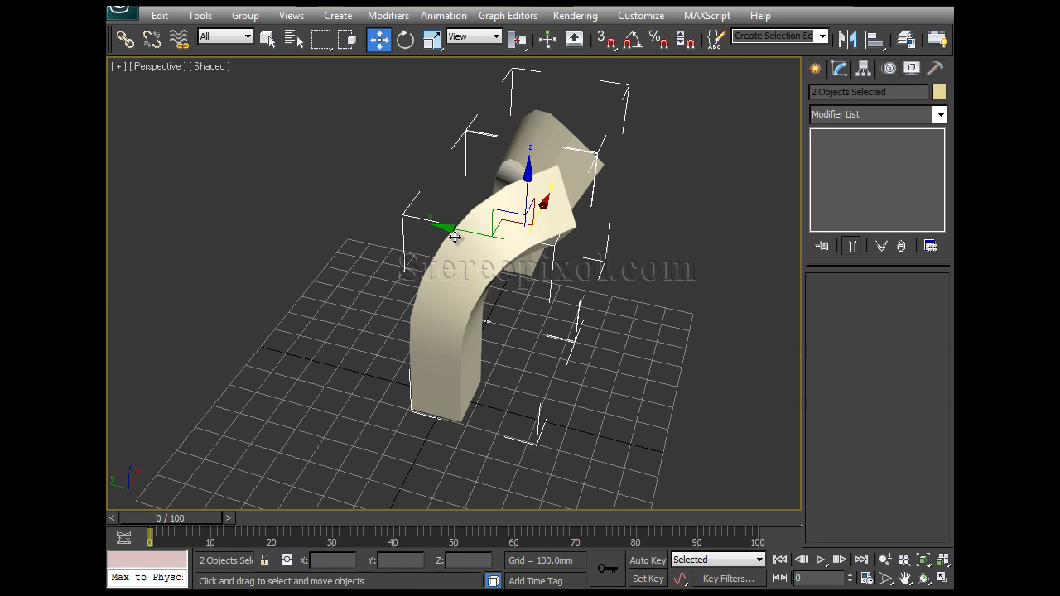
shift+drag(459, 232, 659, 266)
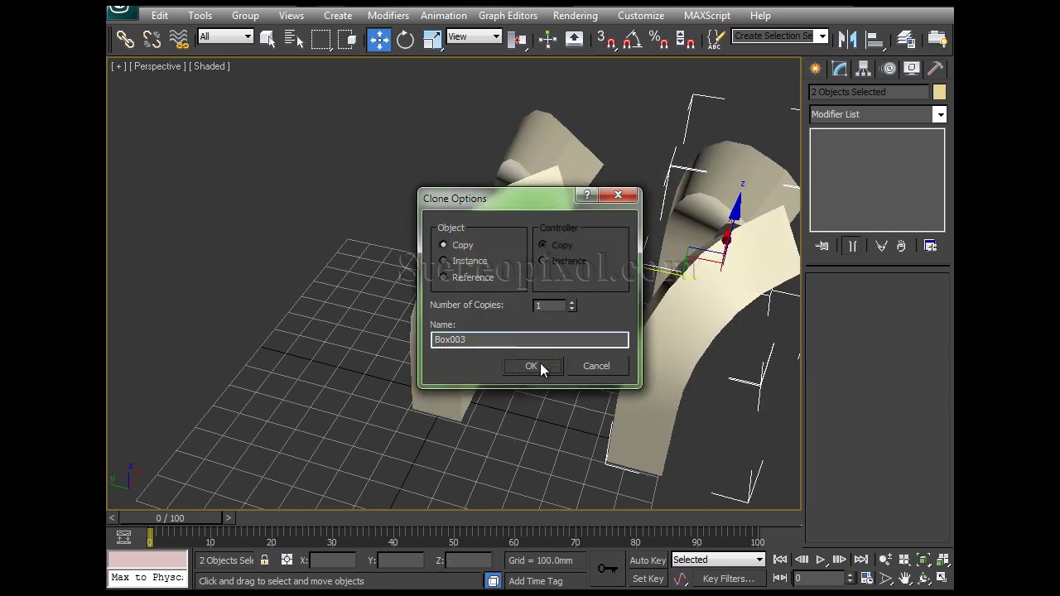
click(540, 362)
mouse_move(539, 362)
middle_down()
mouse_move(435, 321)
mouse_move(497, 279)
mouse_move(530, 273)
middle_up()
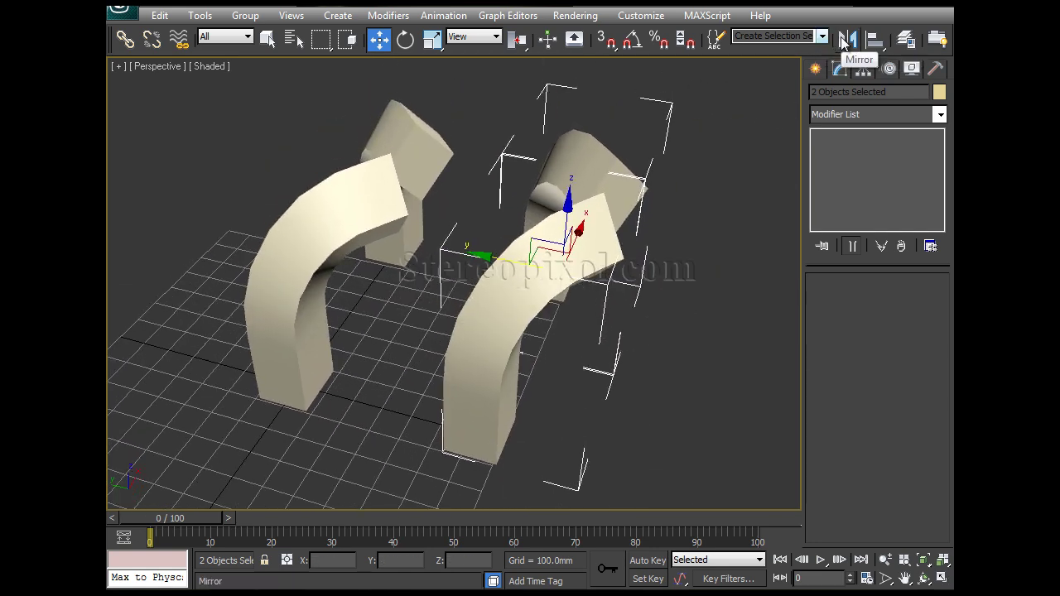
- Mirror the cloned pair on the XY axis and slide them left so the four boxes cross in an X
click(843, 41)
drag(534, 152, 760, 140)
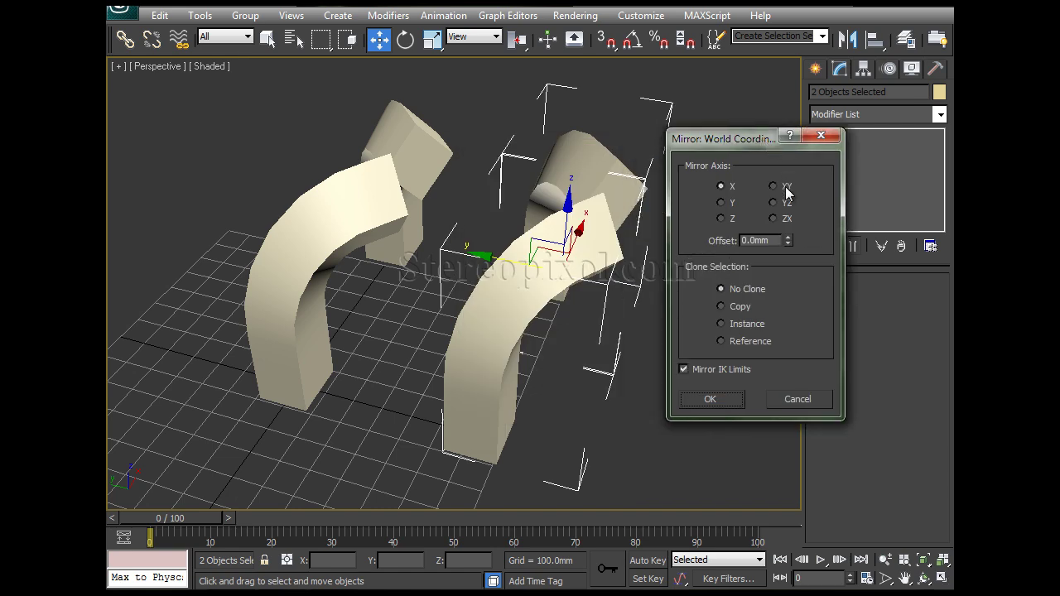
click(773, 187)
click(709, 399)
alt+middle_drag(522, 361, 514, 407)
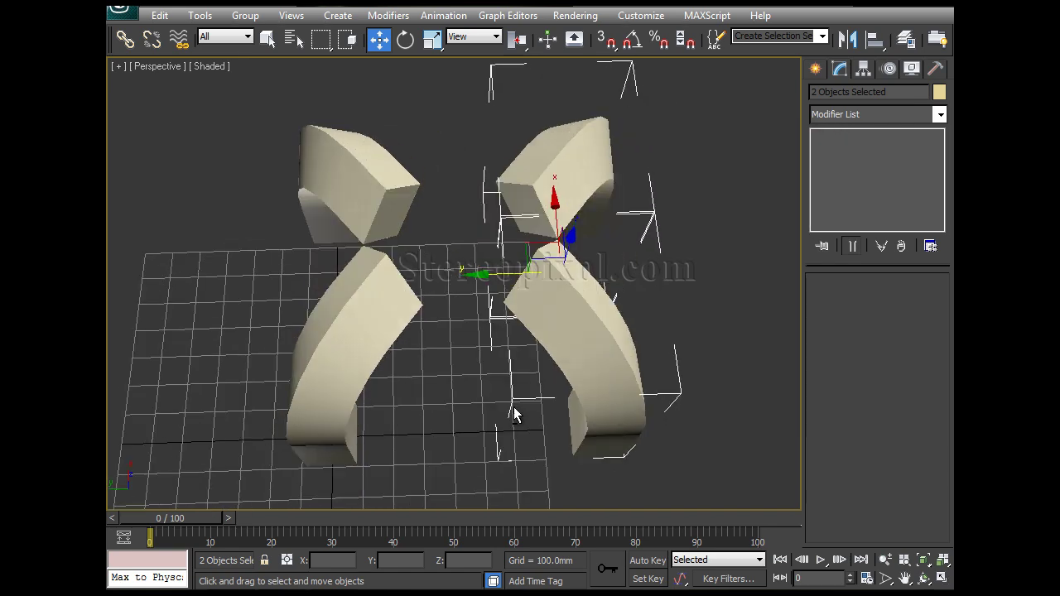
drag(478, 273, 411, 275)
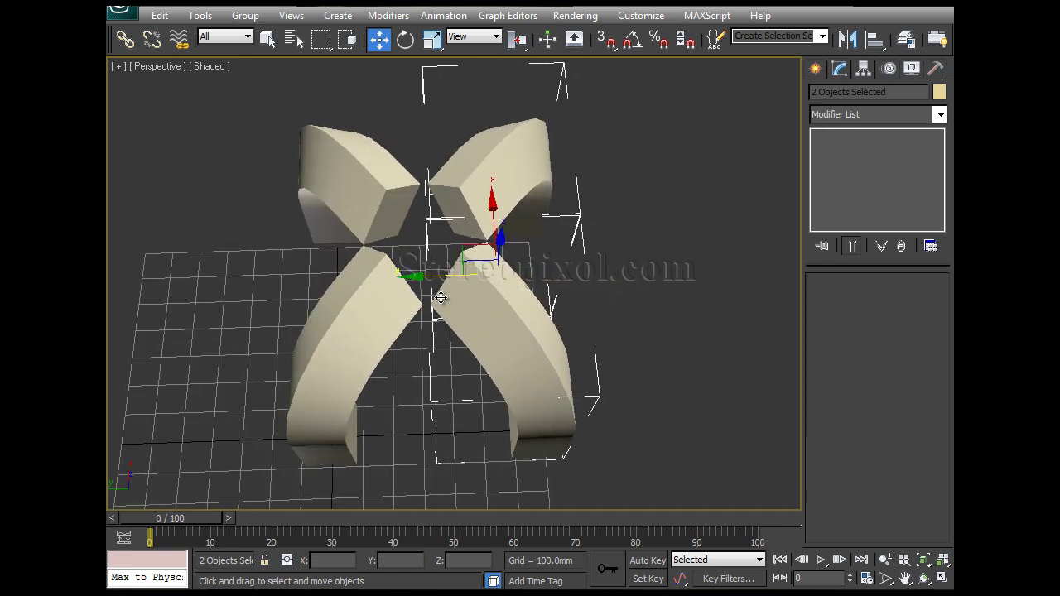
alt+middle_drag(433, 301, 599, 288)
click(355, 368)
- In the maximized Top view, create a sphere at the centre of the X crossing
alt+middle_drag(355, 368, 461, 362)
key(alt+w)
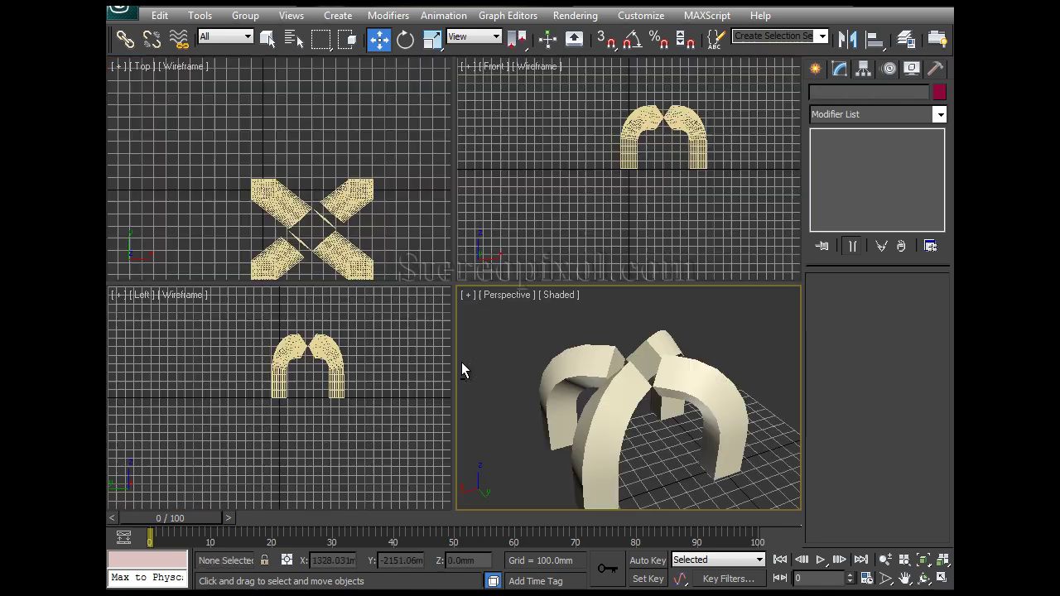
key(alt+w)
middle_drag(384, 230, 301, 82)
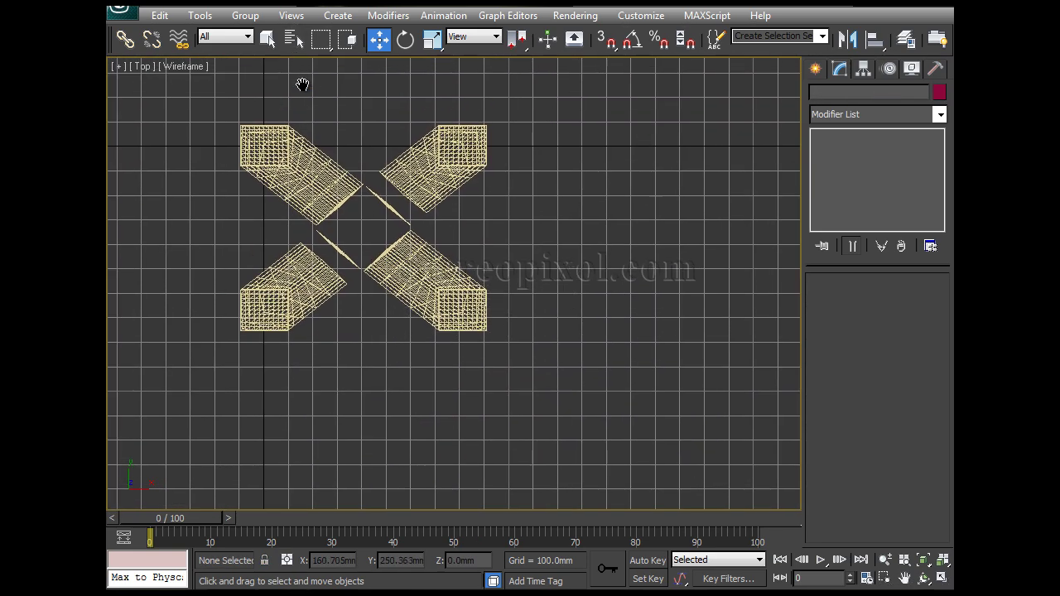
click(815, 69)
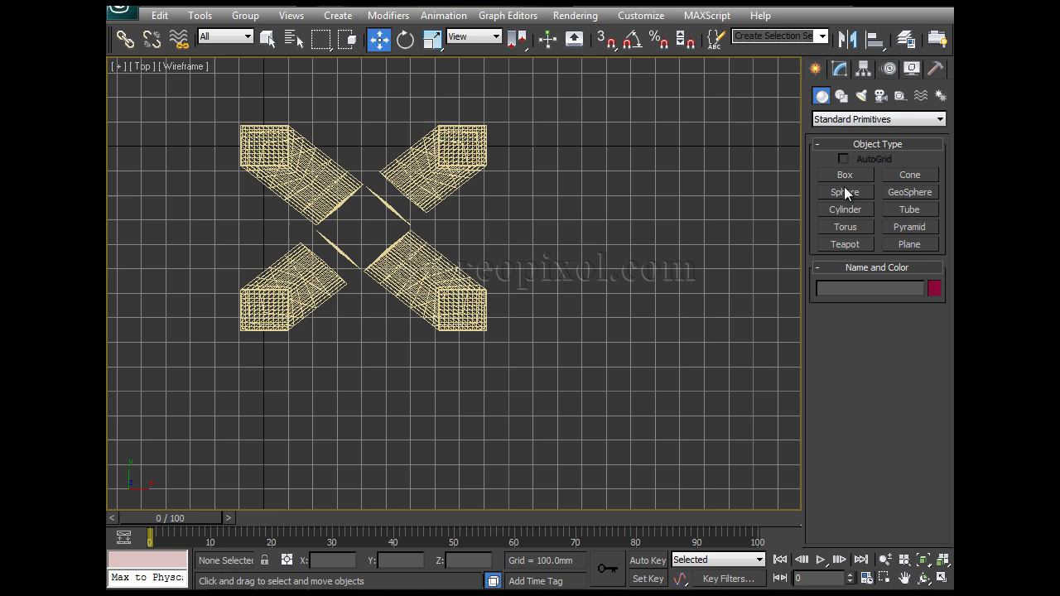
click(845, 193)
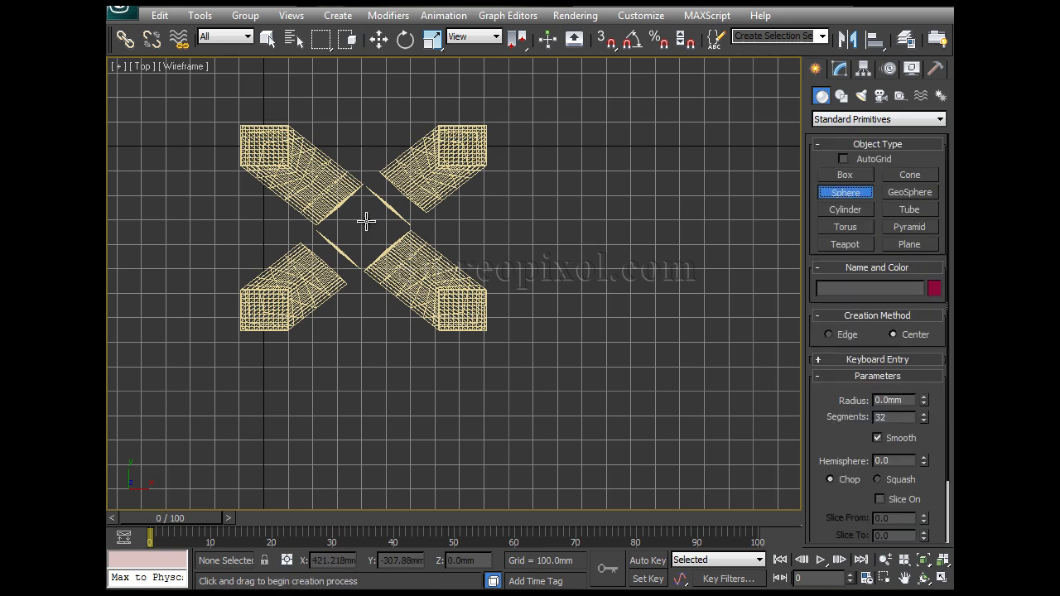
drag(364, 222, 377, 258)
key(w)
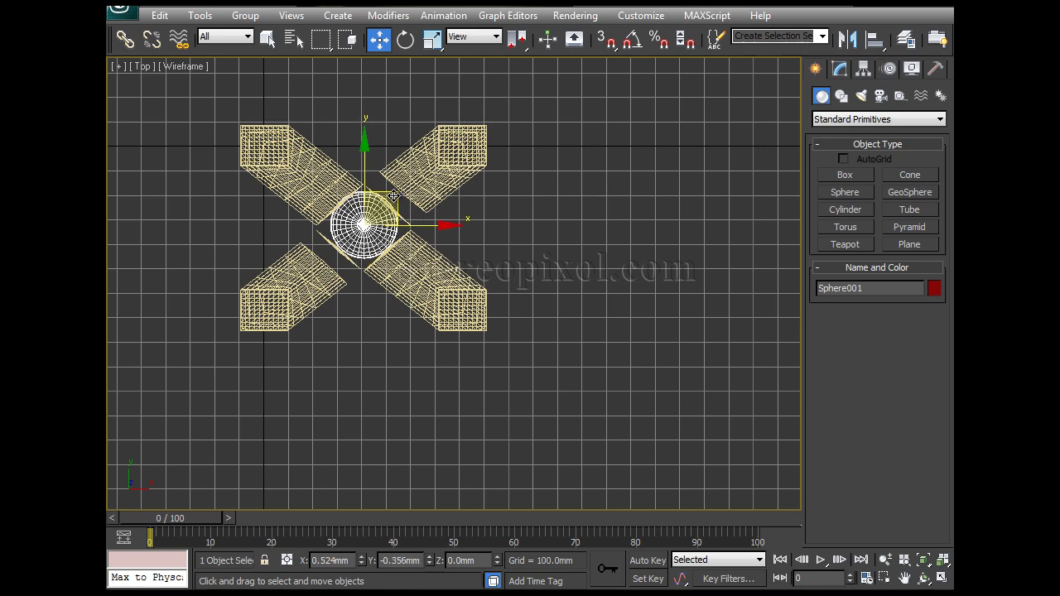
- Lift the sphere up on Z to about 688.929mm so it sits on the arch tops
key(alt+w)
right_click(471, 335)
key(alt+w)
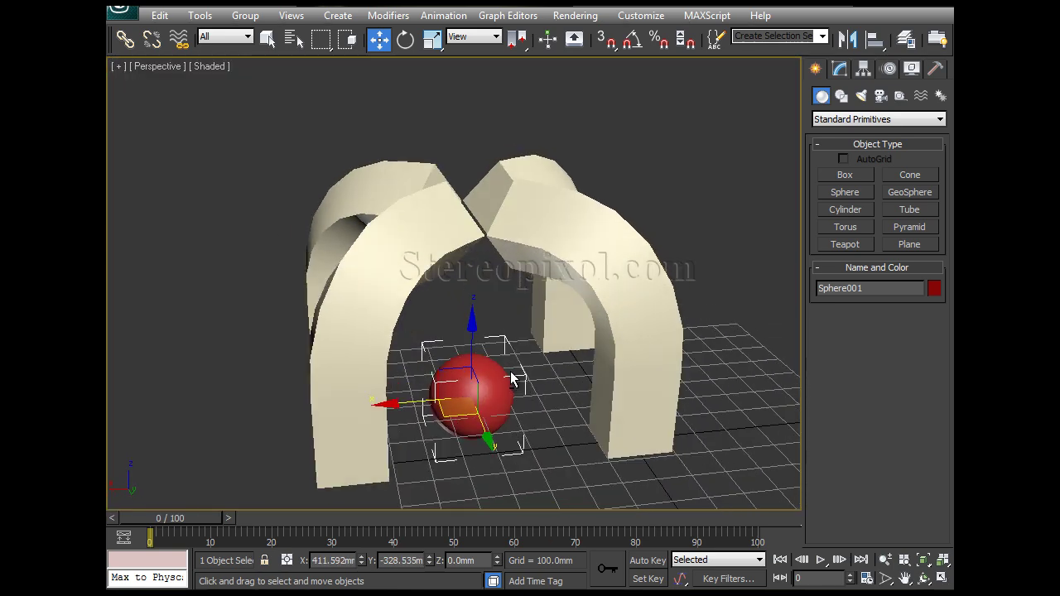
drag(471, 334, 484, 131)
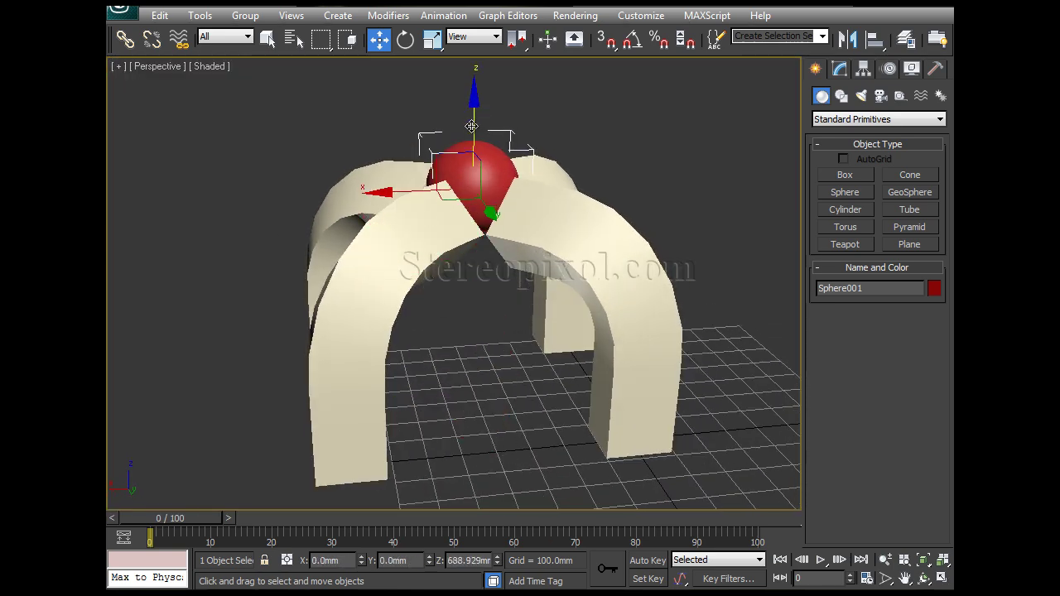
alt+middle_drag(484, 215, 629, 248)
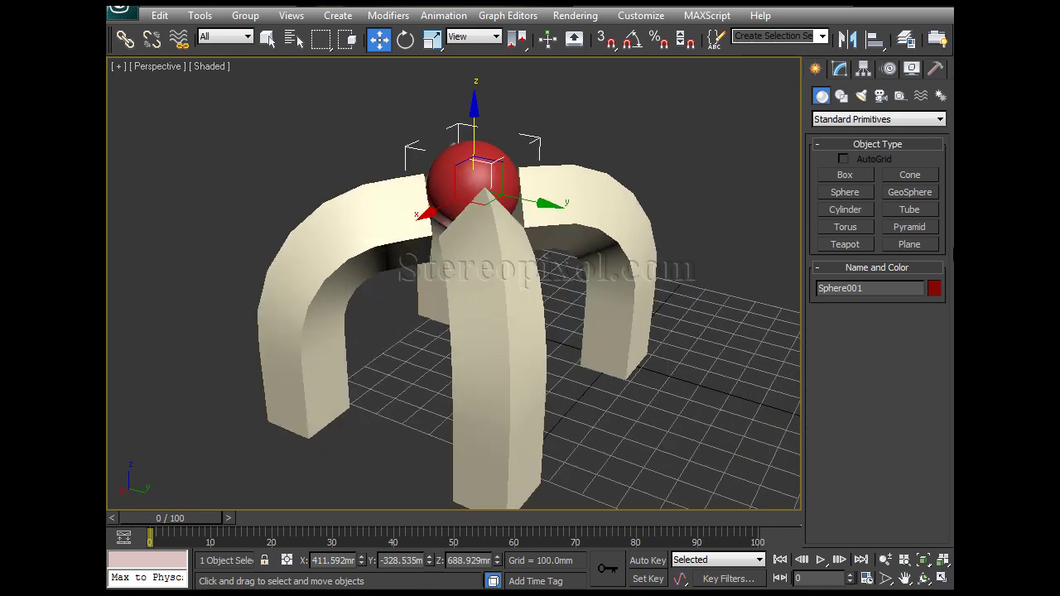
- Create a flat box base beneath all four arch legs
click(861, 178)
key(alt+w)
scroll(356, 234, up, 2)
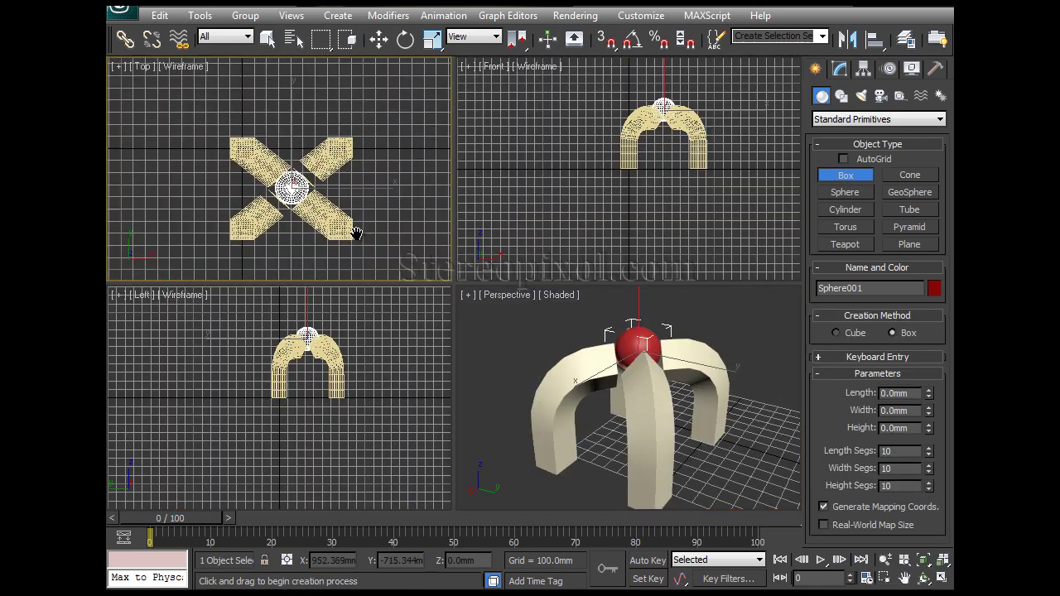
drag(224, 122, 359, 256)
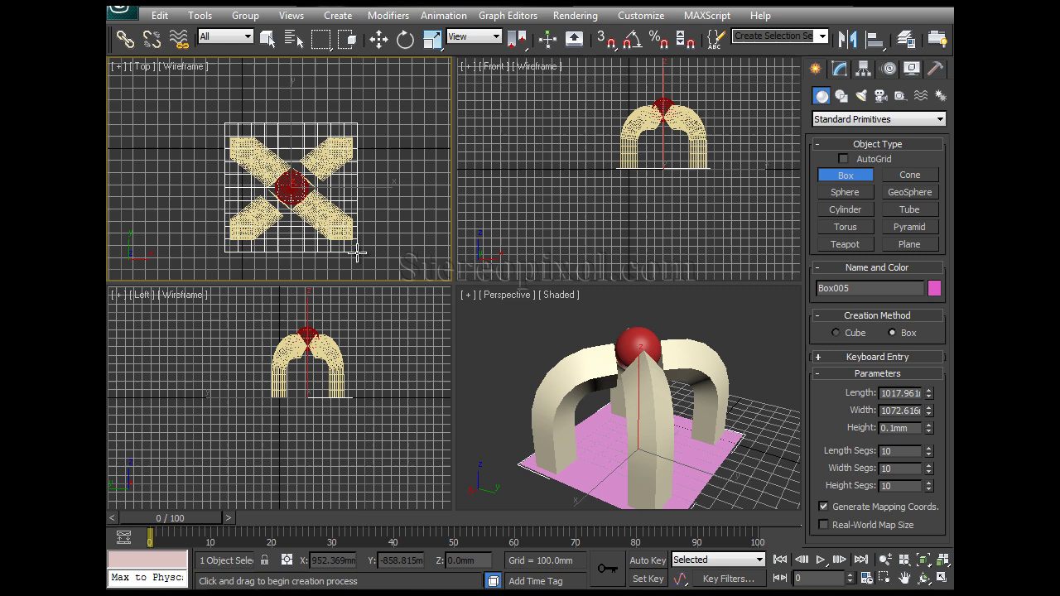
key(w)
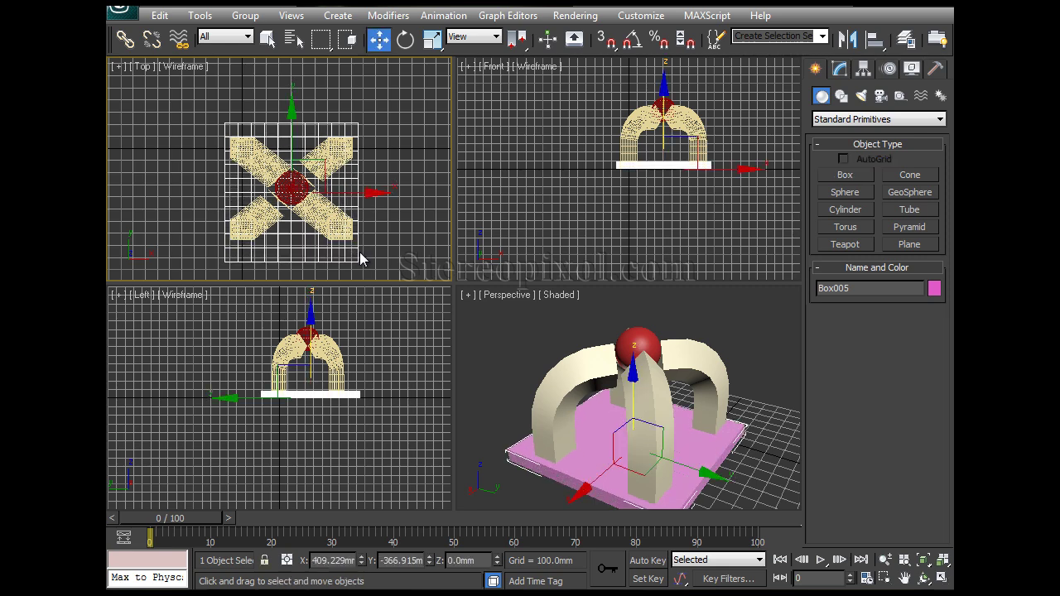
click(761, 397)
scroll(669, 385, up, 2)
key(alt+w)
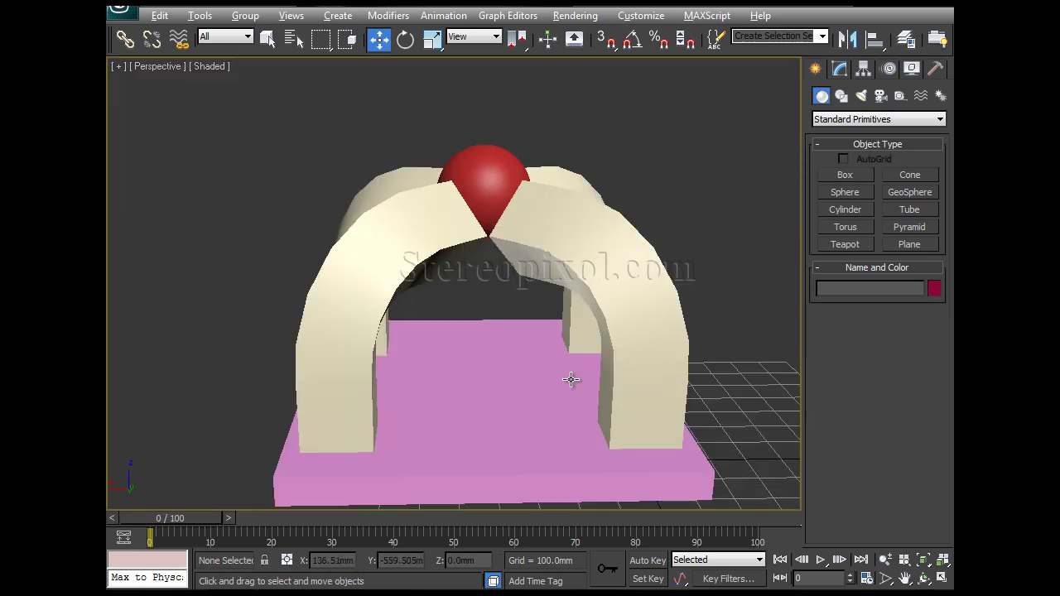
alt+middle_drag(680, 378, 625, 331)
scroll(626, 331, down, 3)
alt+middle_drag(604, 296, 509, 345)
alt+middle_drag(369, 352, 480, 329)
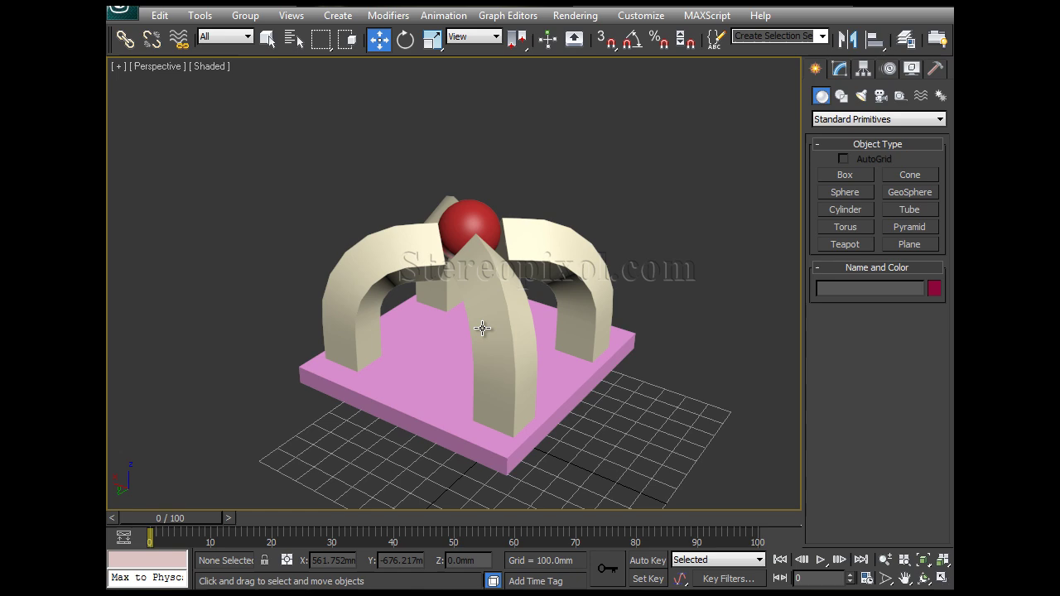
alt+middle_drag(481, 308, 398, 335)
alt+middle_drag(480, 315, 537, 309)
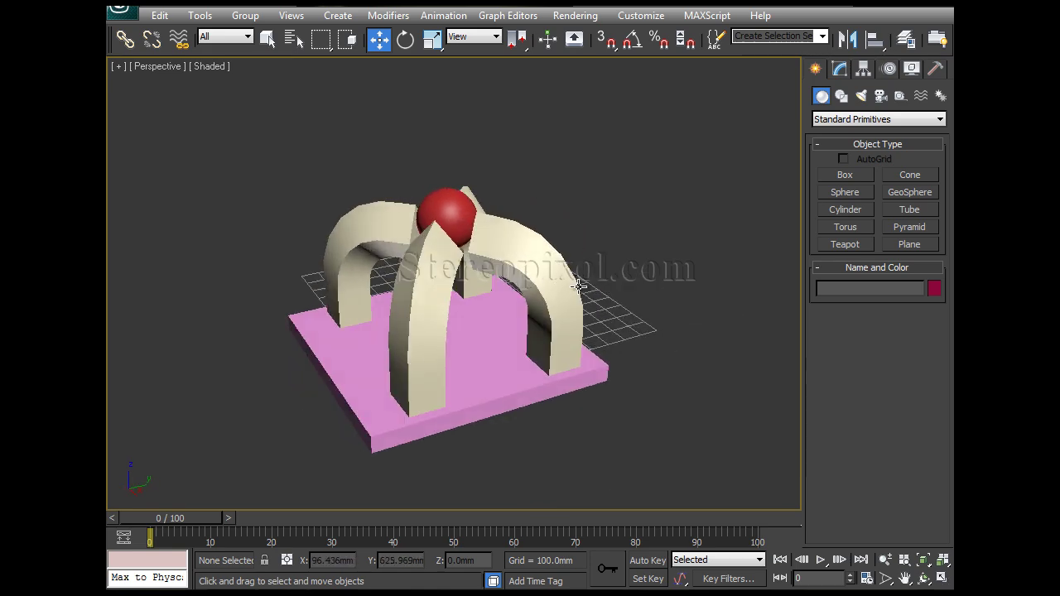